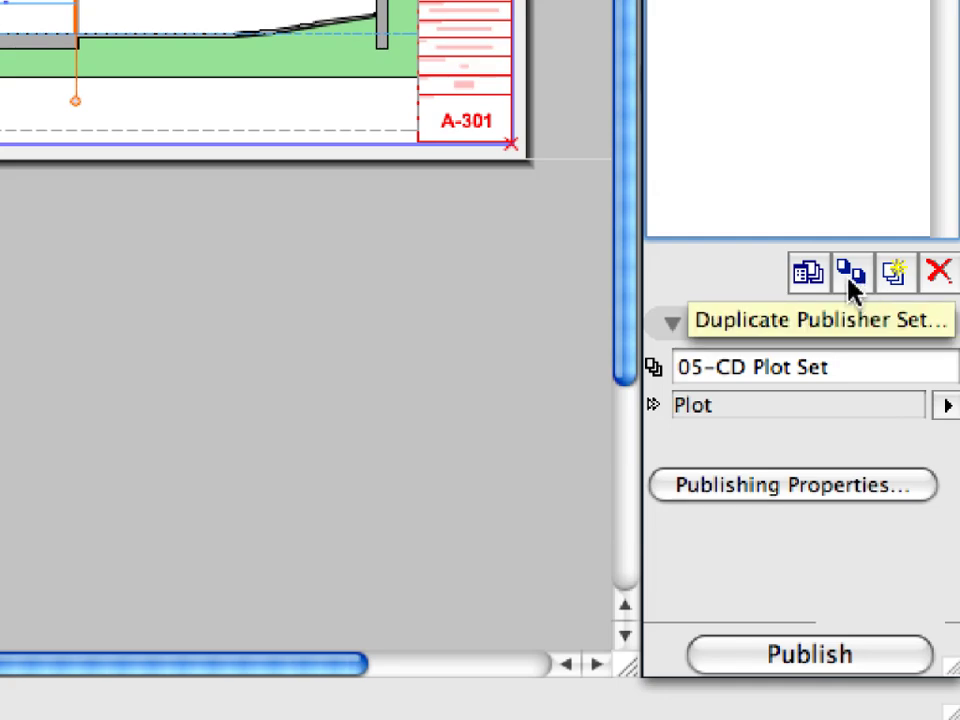
- Duplicate the 05-CD Plot Set publisher set and rename the copy '06-CD PDF Set'
{"action": "left_click", "coordinate": [849, 280]}
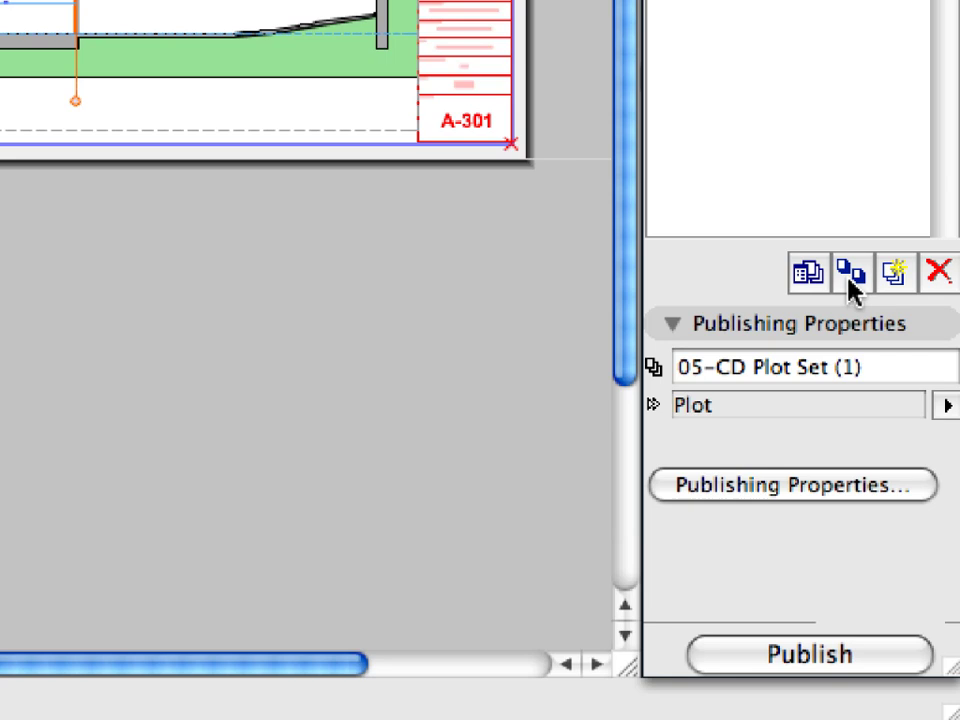
{"action": "left_click_drag", "start_coordinate": [881, 366], "coordinate": [634, 368]}
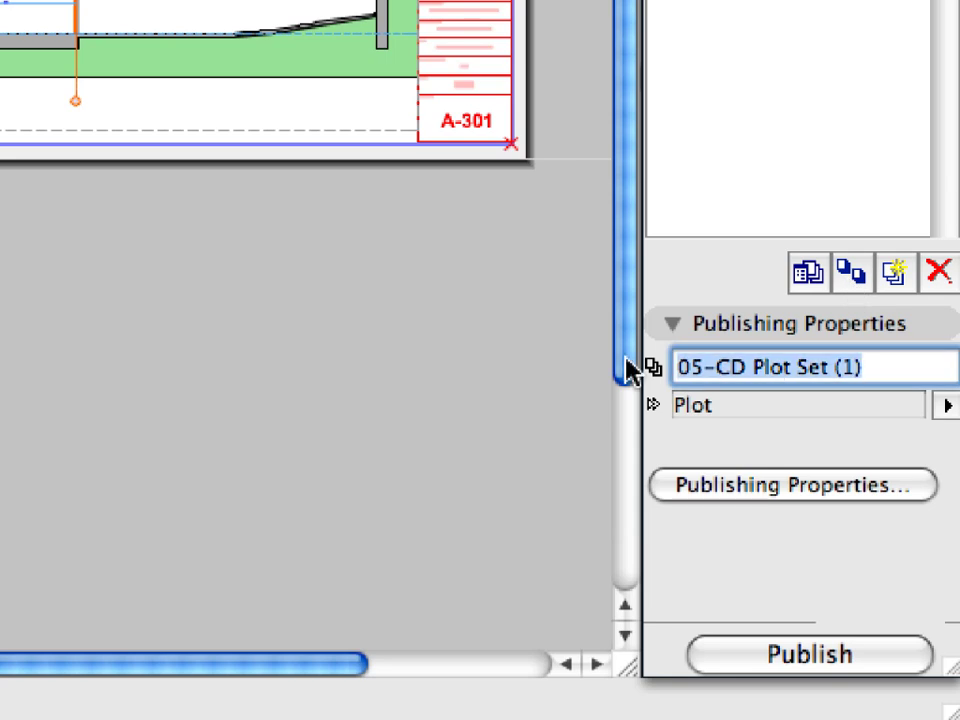
{"action": "type", "text": "06-C"}
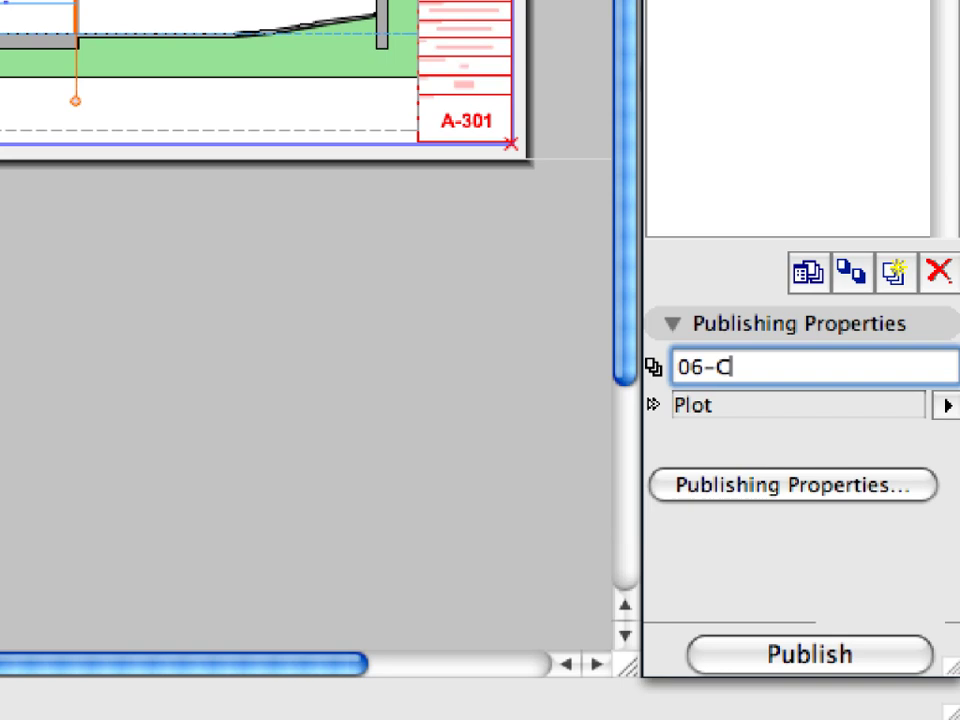
{"action": "type", "text": "D PDF S"}
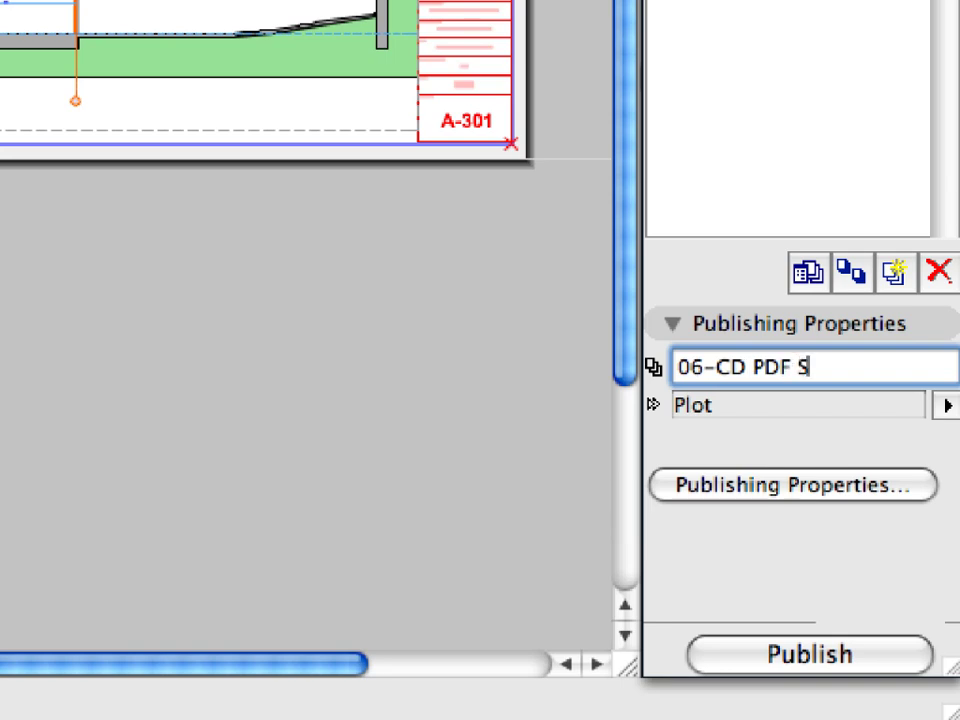
{"action": "type", "text": "et"}
- Change the 06-CD PDF Set's publishing method to Save files
{"action": "left_click", "coordinate": [912, 488]}
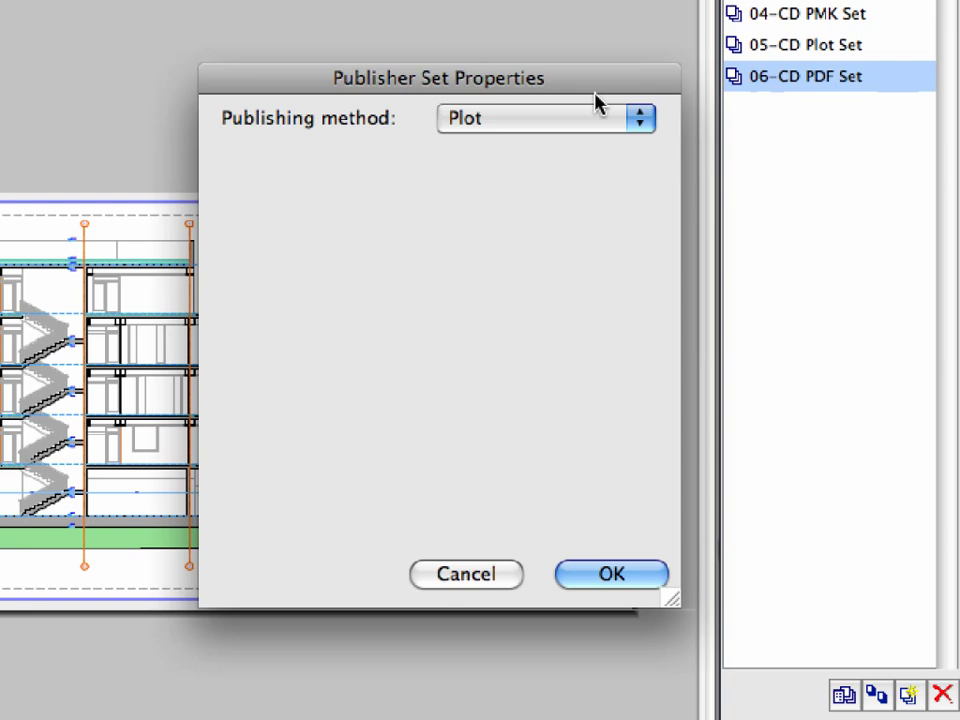
{"action": "left_click", "coordinate": [638, 120]}
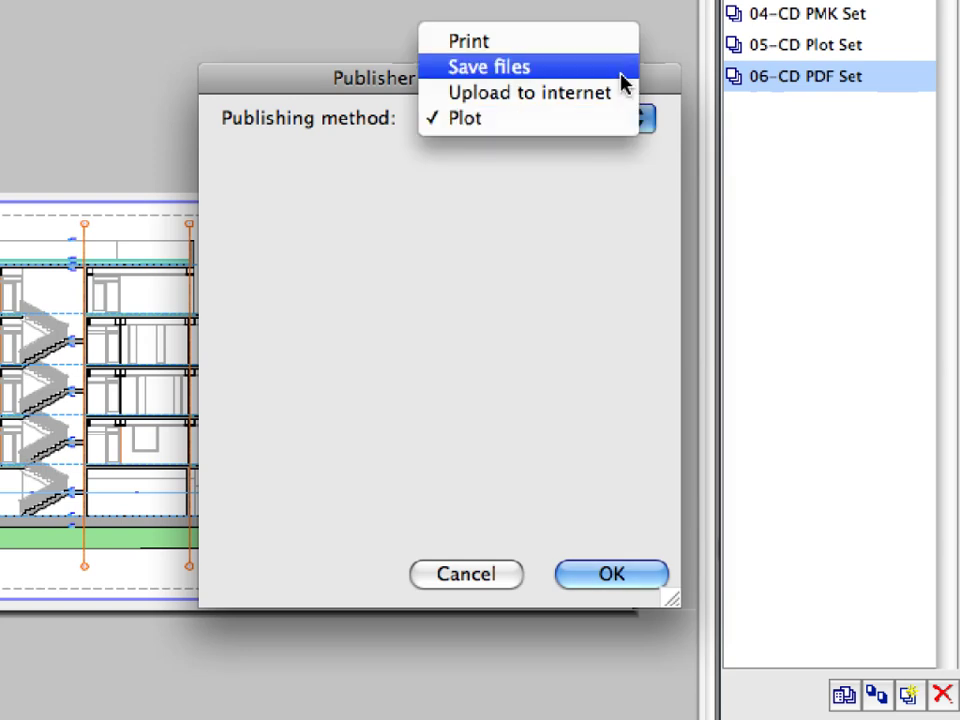
{"action": "left_click", "coordinate": [622, 84]}
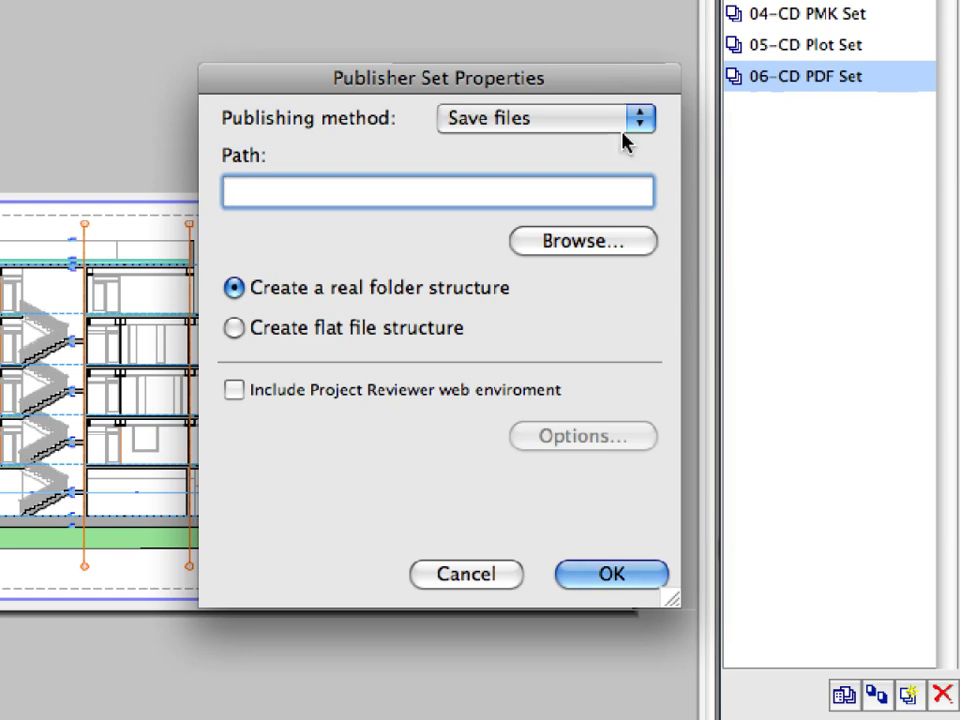
- Create a new 'PDF Set' folder in Chapter 10 and choose it as the output path
{"action": "left_click", "coordinate": [644, 250]}
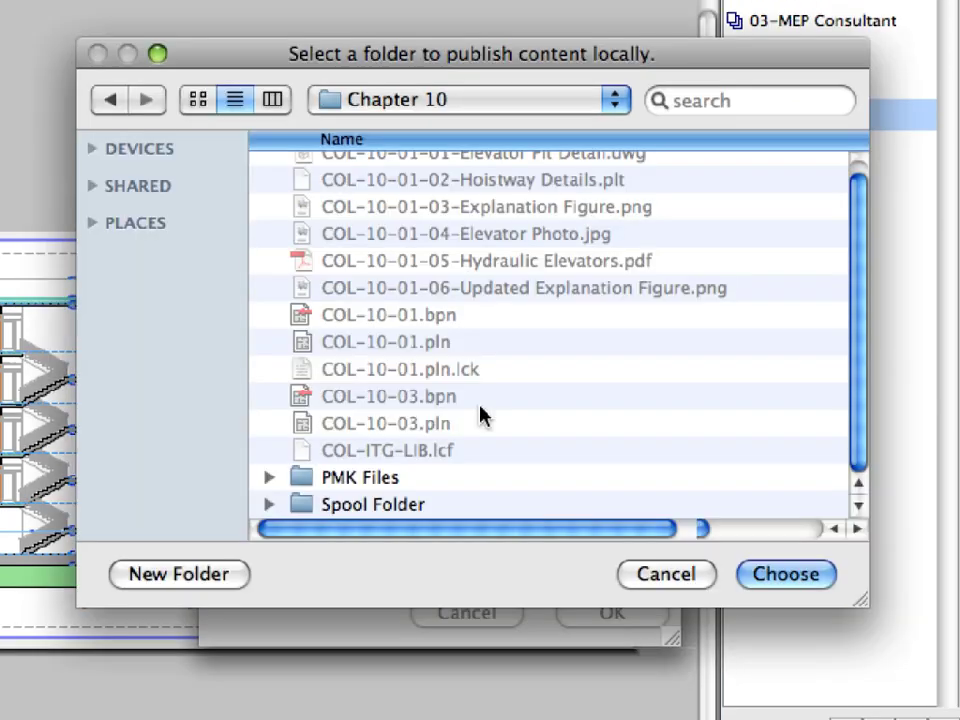
{"action": "left_click", "coordinate": [243, 580]}
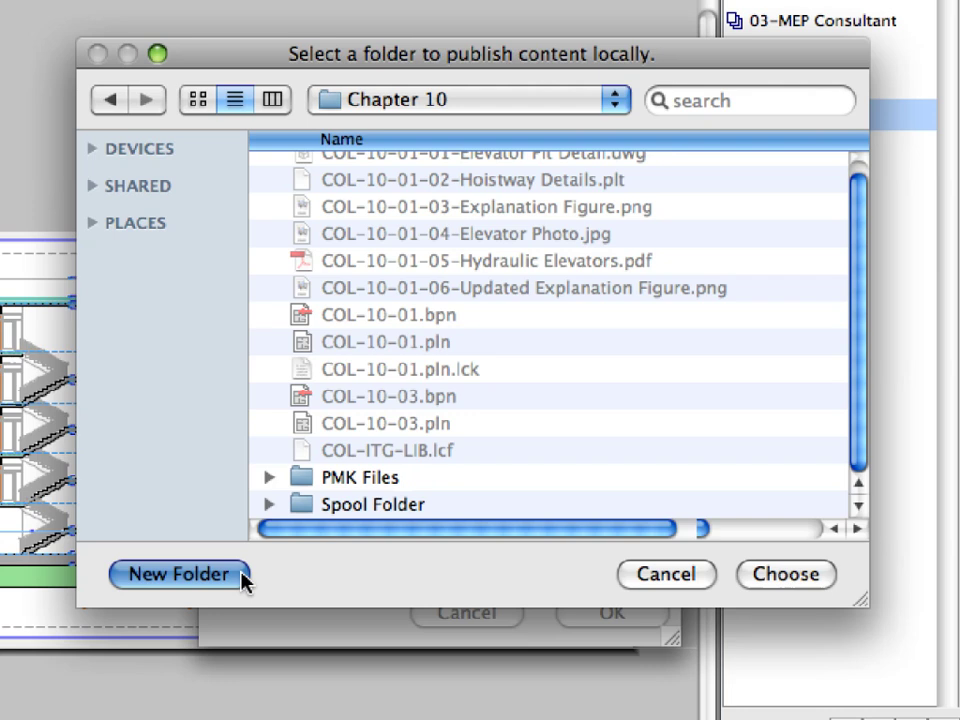
{"action": "type", "text": "PDF S"}
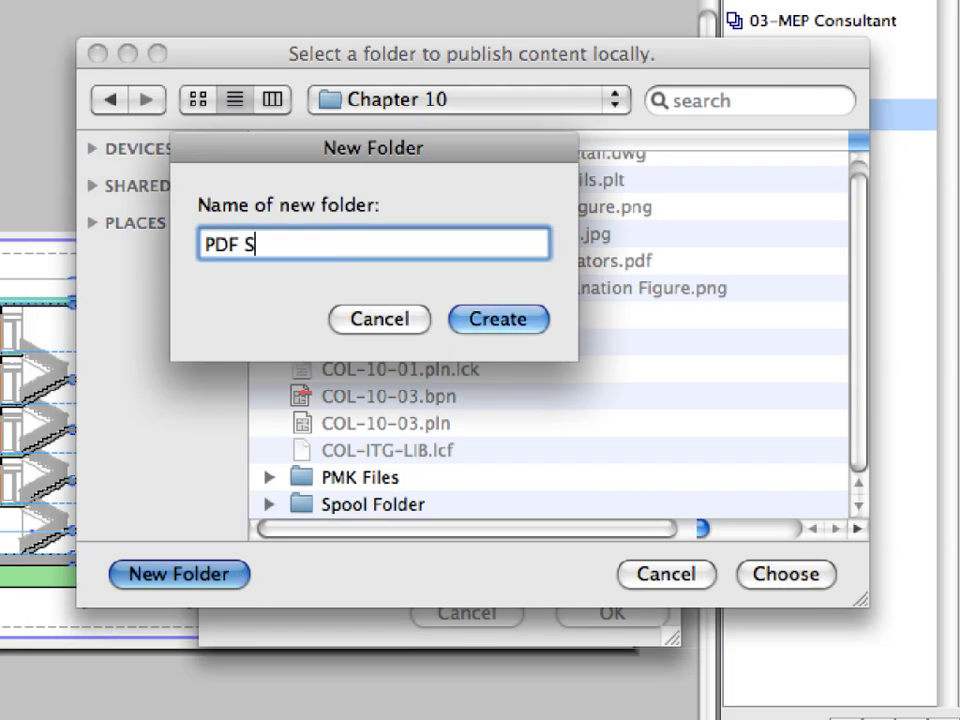
{"action": "type", "text": "et"}
{"action": "left_click", "coordinate": [508, 319]}
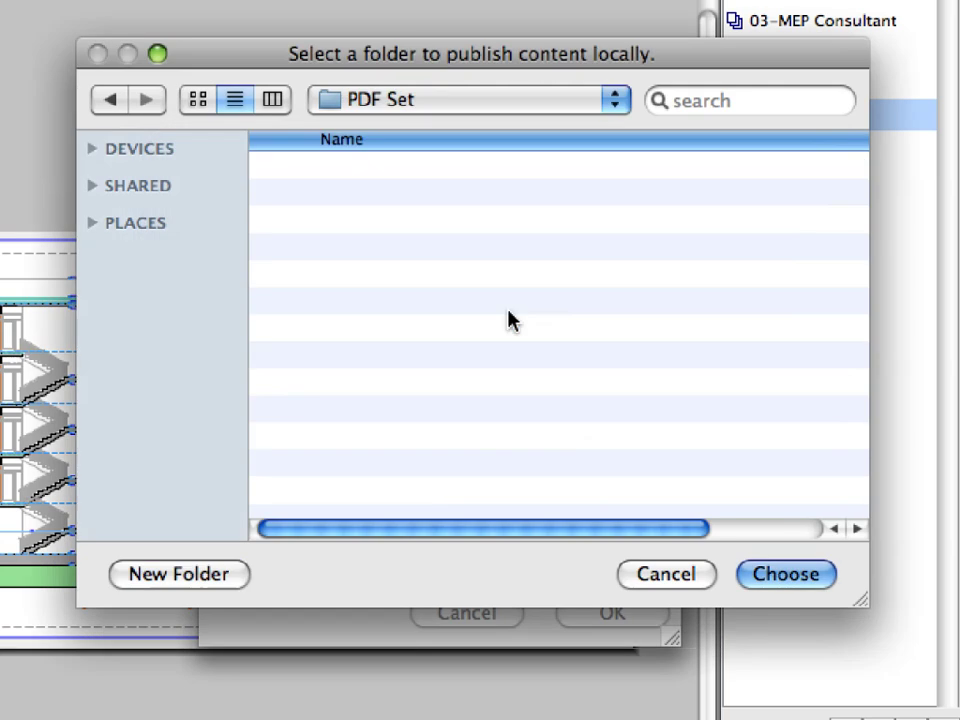
{"action": "left_click", "coordinate": [823, 573]}
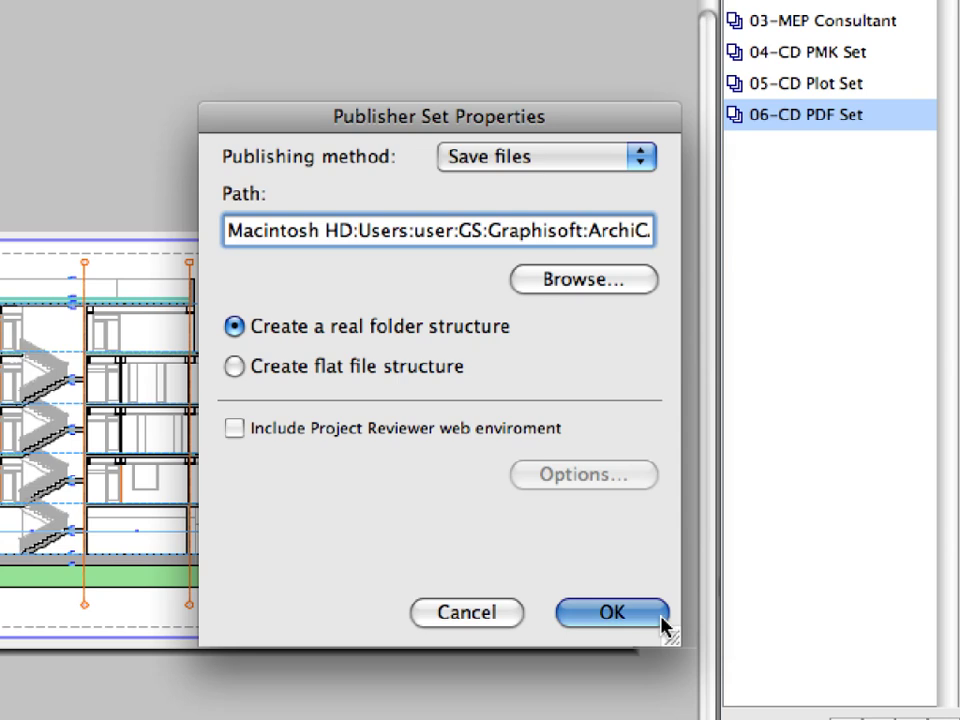
- Set the 06-CD PDF Set's root output format to PDF with Merge to one PDF file enabled
{"action": "left_click", "coordinate": [661, 618]}
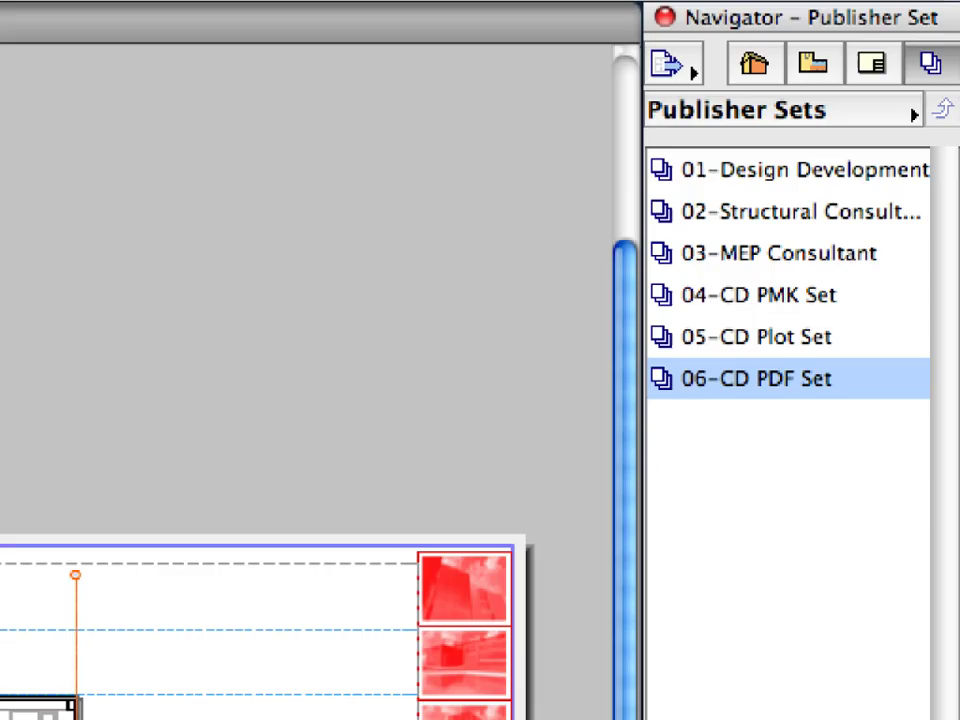
{"action": "double_click", "coordinate": [903, 220]}
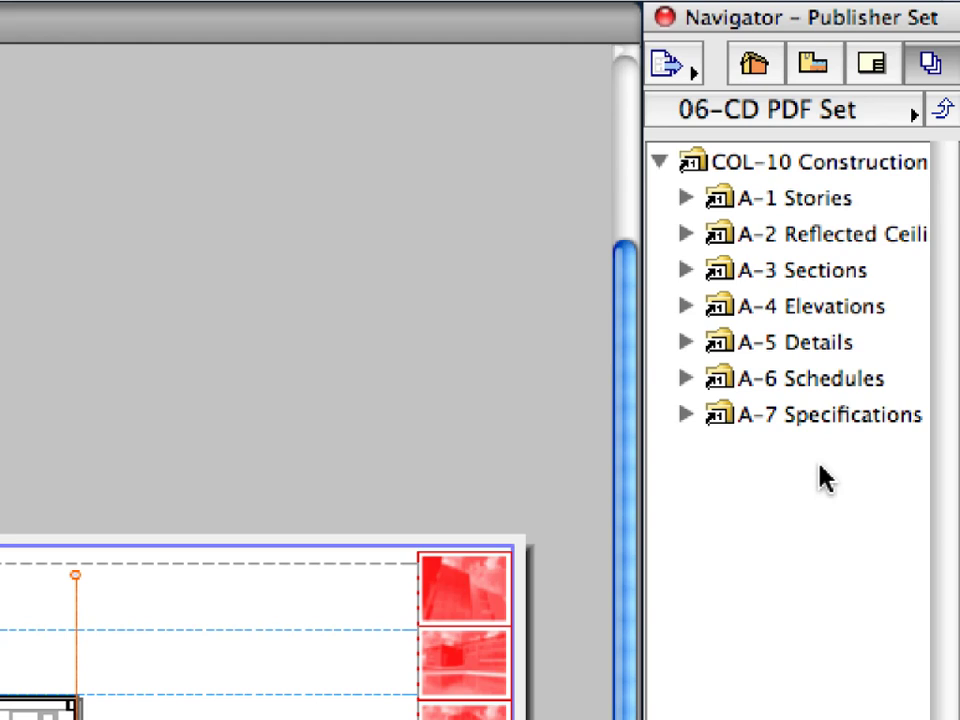
{"action": "left_click", "coordinate": [825, 175]}
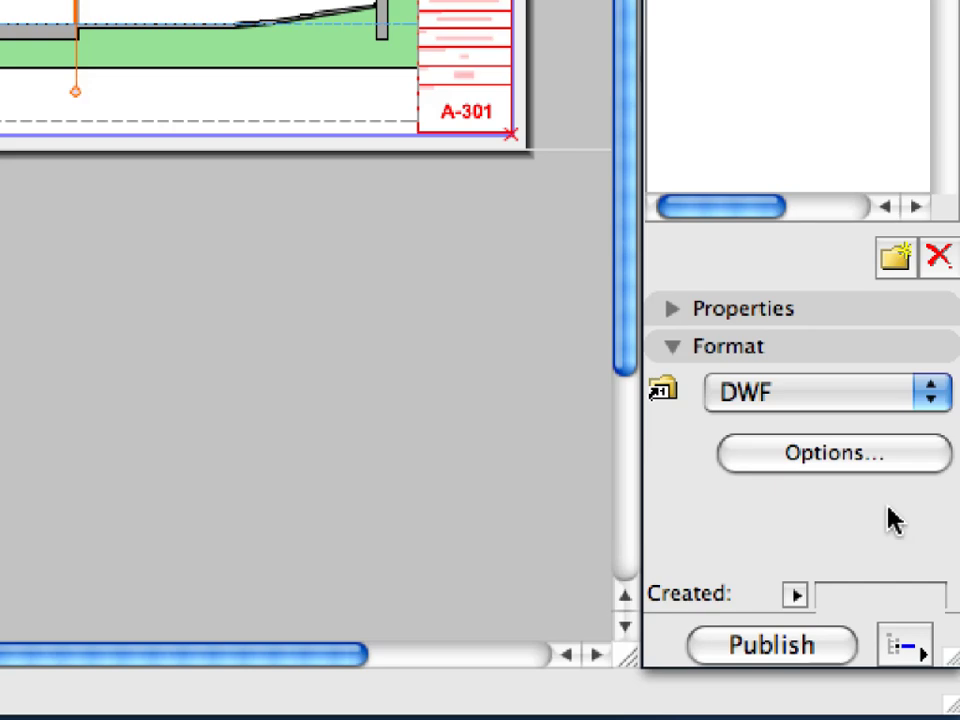
{"action": "left_click", "coordinate": [930, 398]}
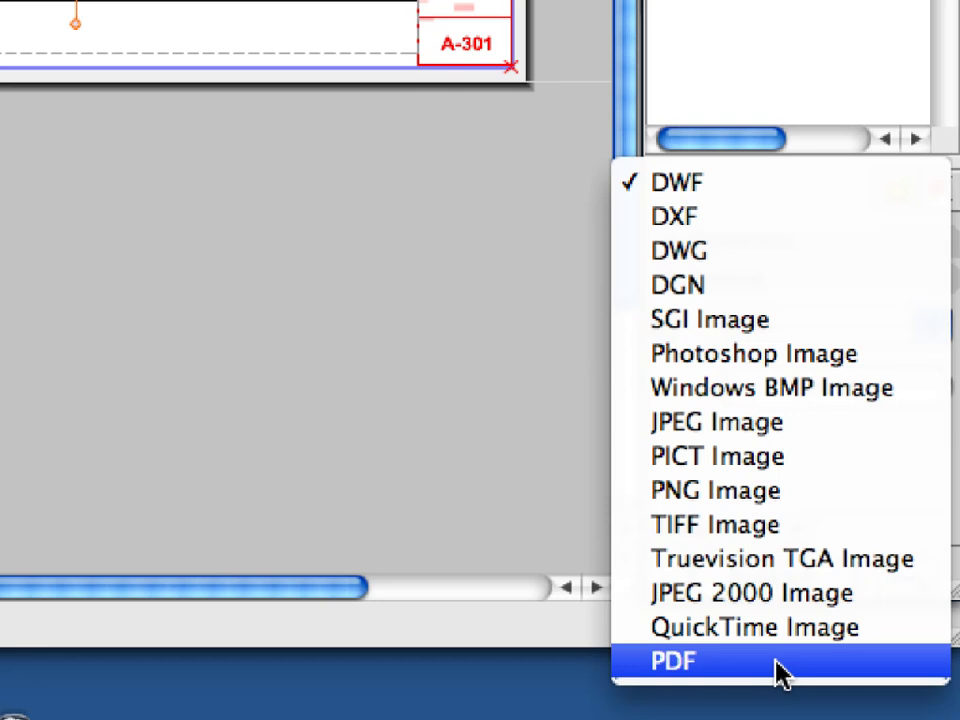
{"action": "left_click", "coordinate": [780, 673]}
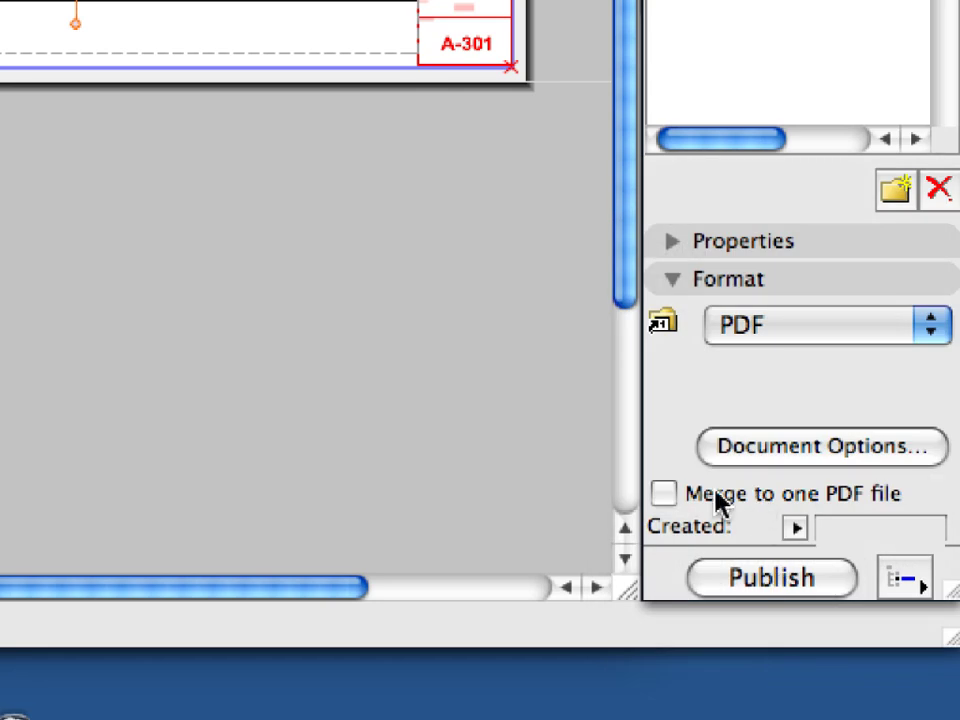
{"action": "left_click", "coordinate": [667, 495]}
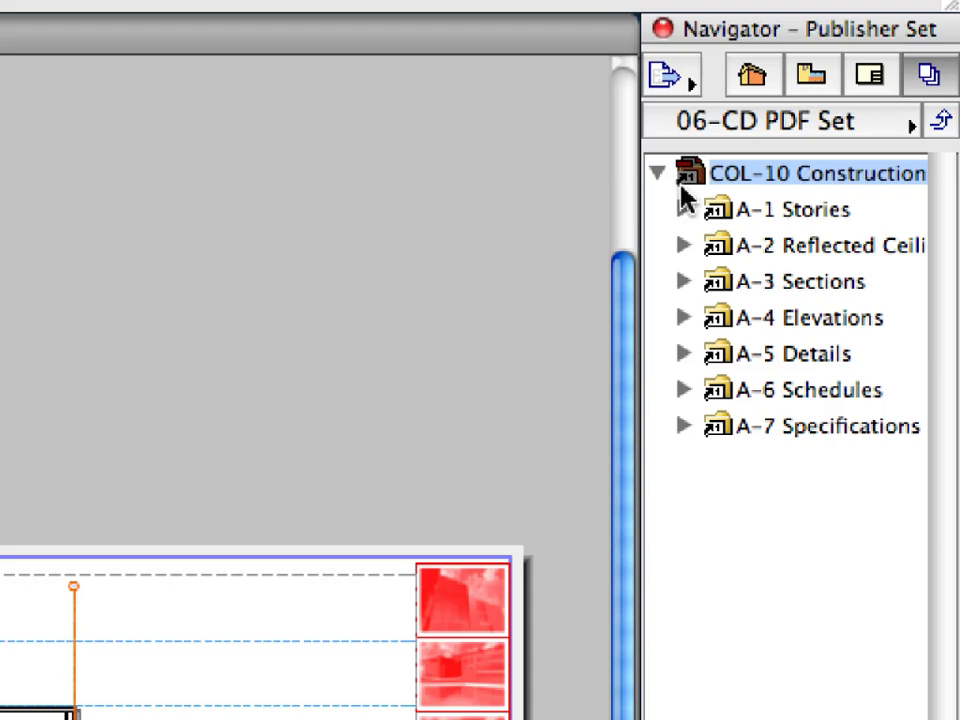
{"action": "left_click", "coordinate": [684, 209]}
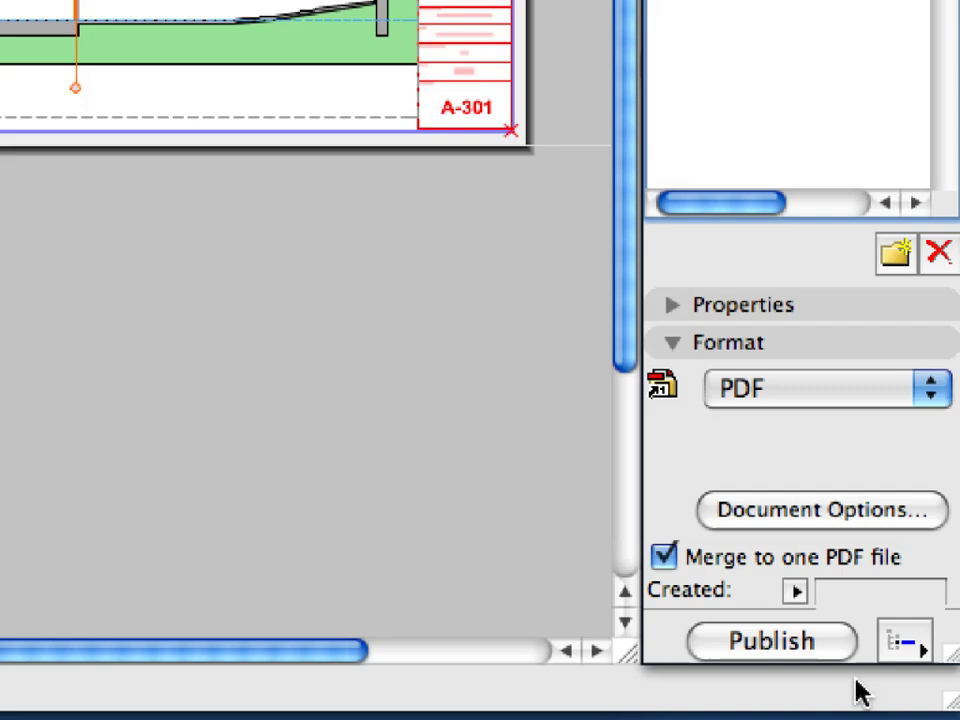
{"action": "left_click", "coordinate": [897, 518]}
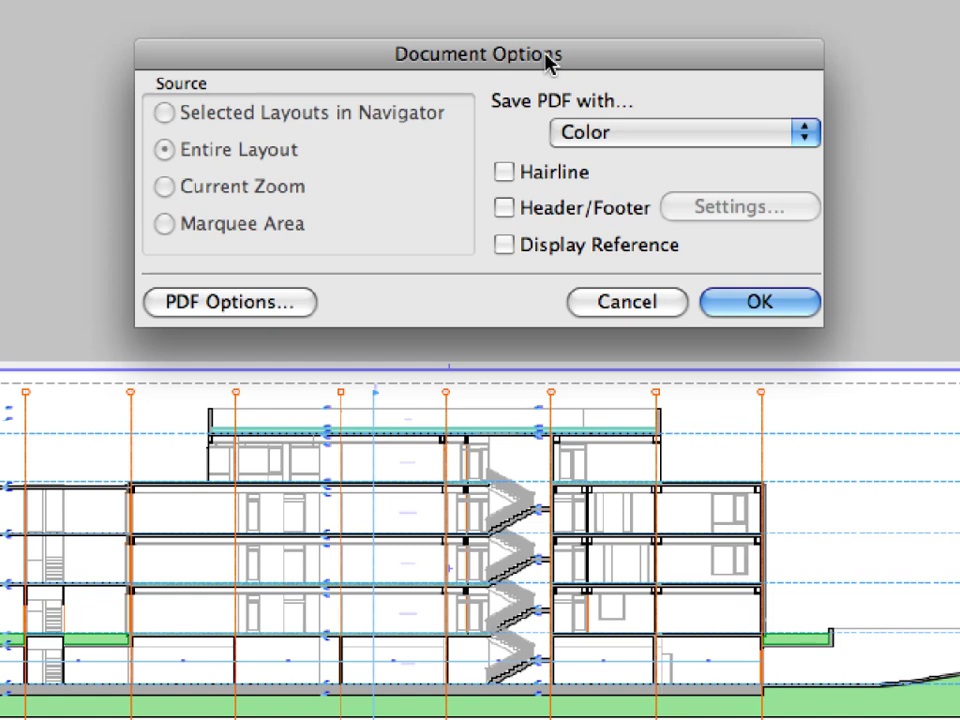
- Set the PDF to Black & White with 300 dpi arc resolution and confirm both option dialogs
{"action": "left_click", "coordinate": [733, 133]}
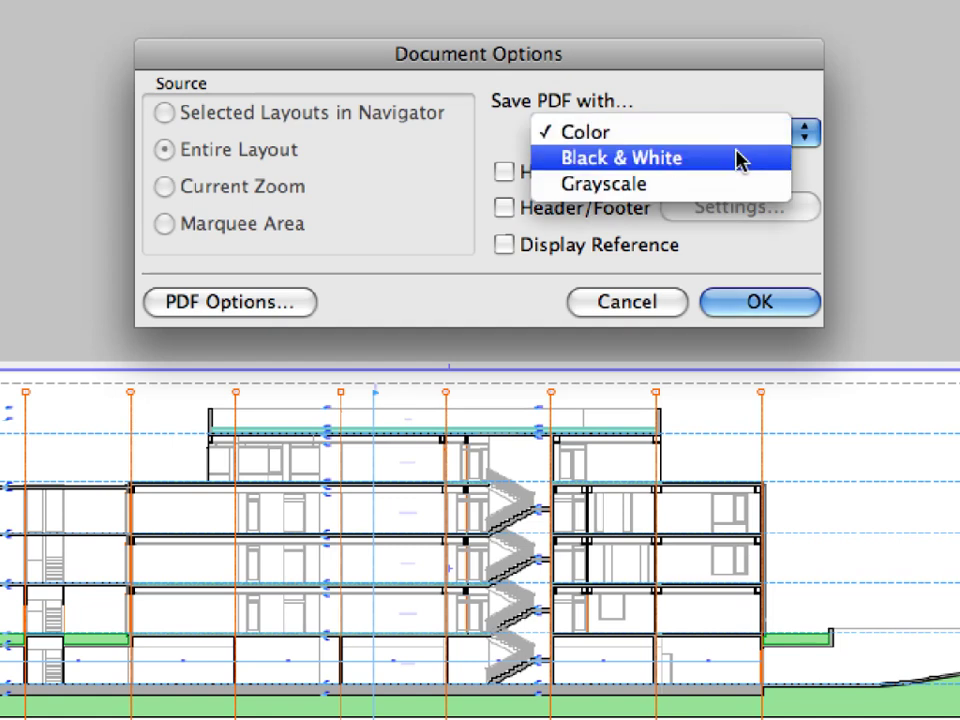
{"action": "left_click", "coordinate": [739, 158]}
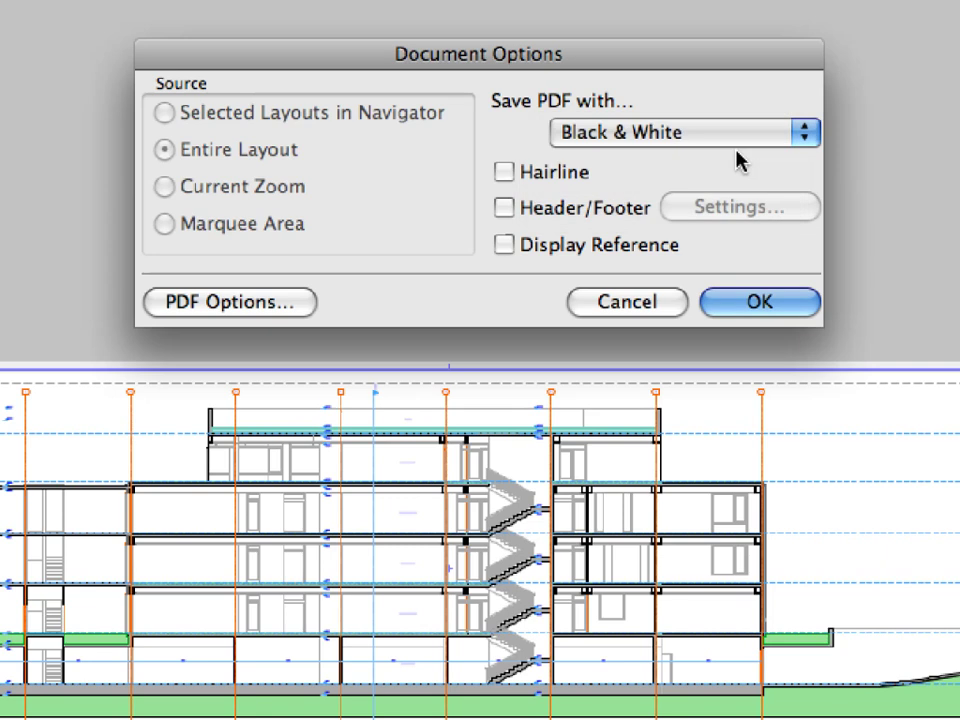
{"action": "left_click", "coordinate": [304, 310]}
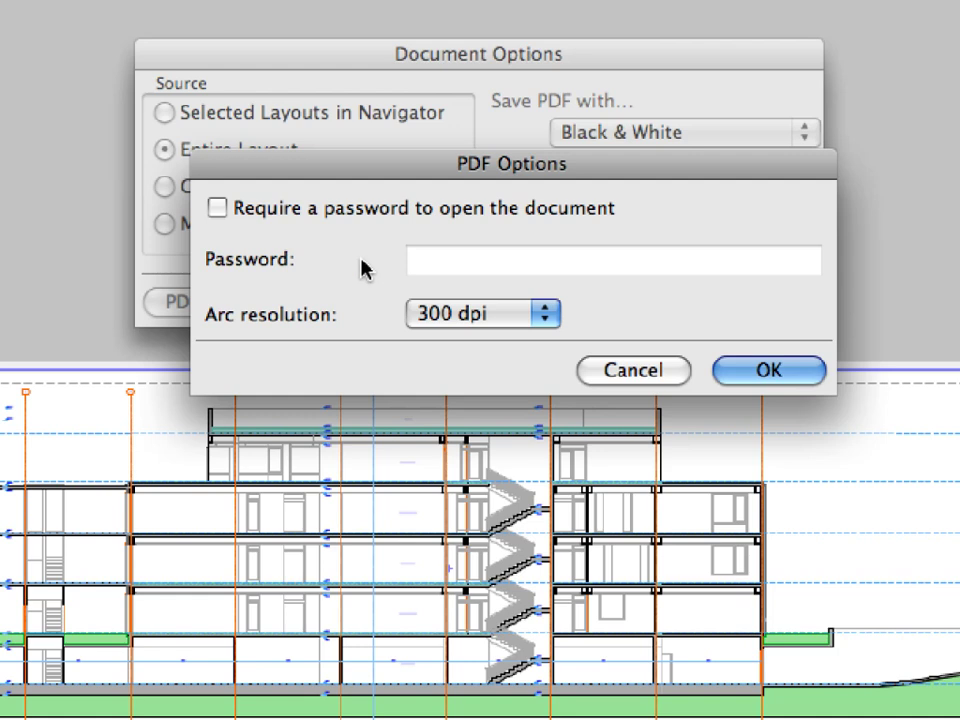
{"action": "left_click", "coordinate": [537, 313]}
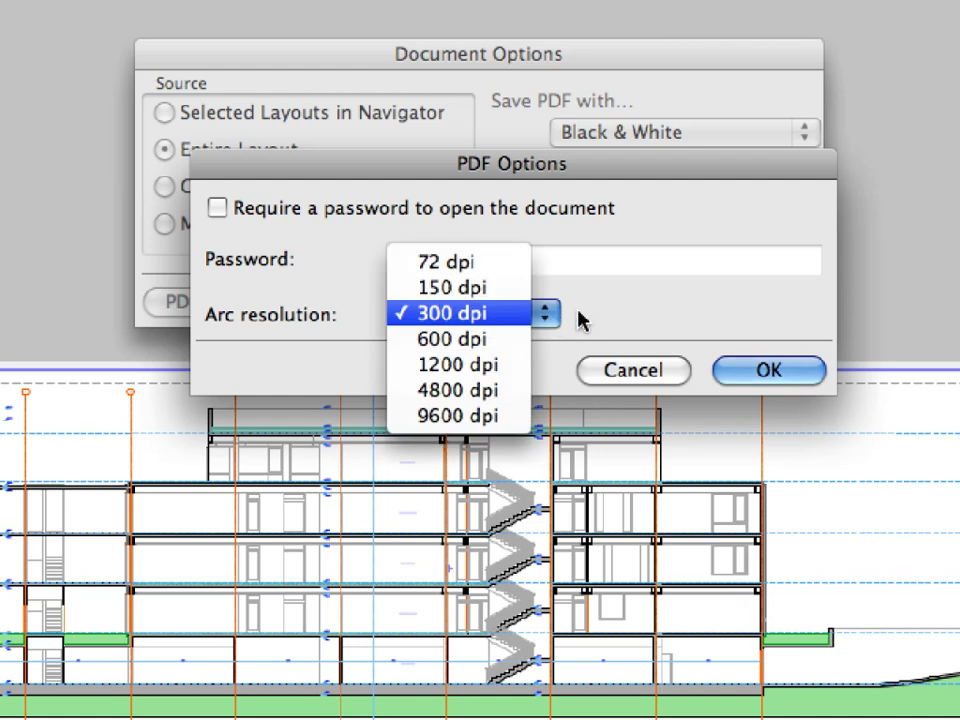
{"action": "left_click", "coordinate": [578, 318]}
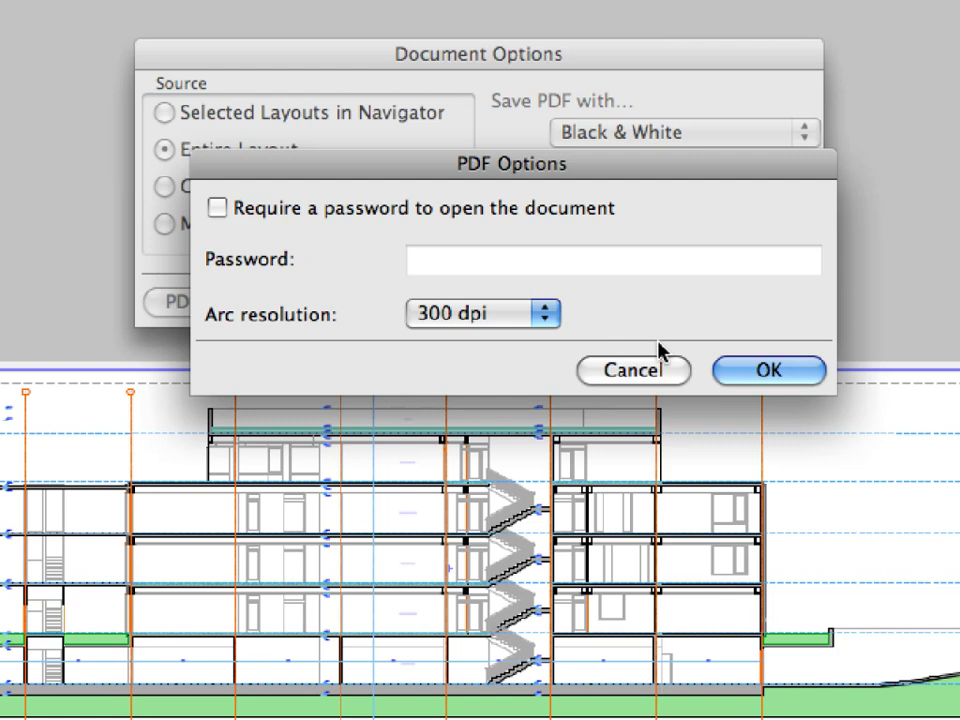
{"action": "left_click", "coordinate": [757, 373]}
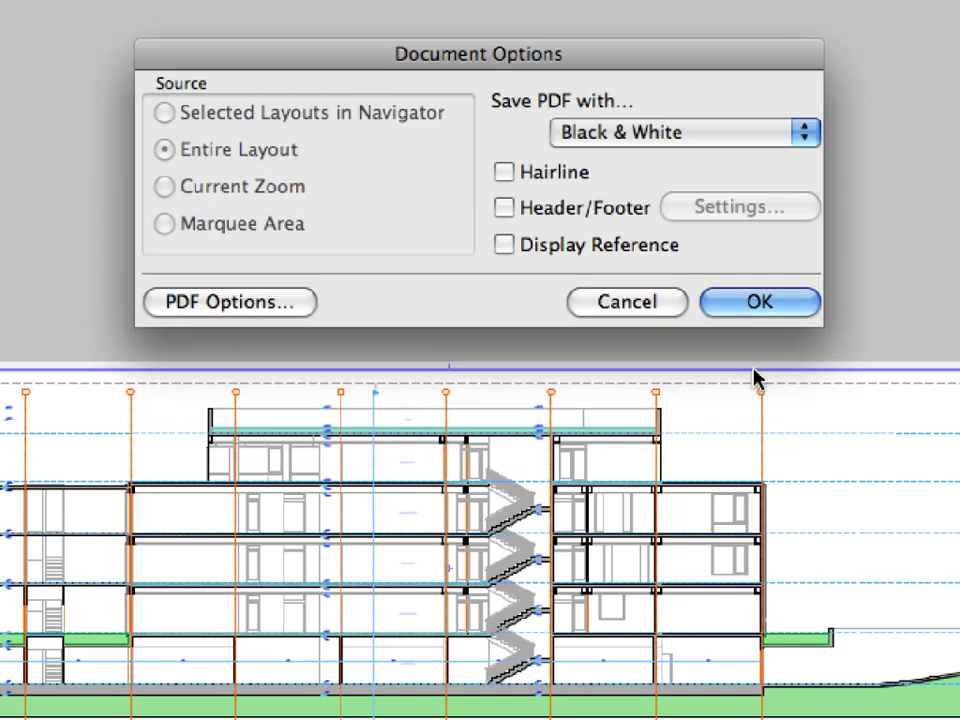
{"action": "left_click", "coordinate": [806, 303]}
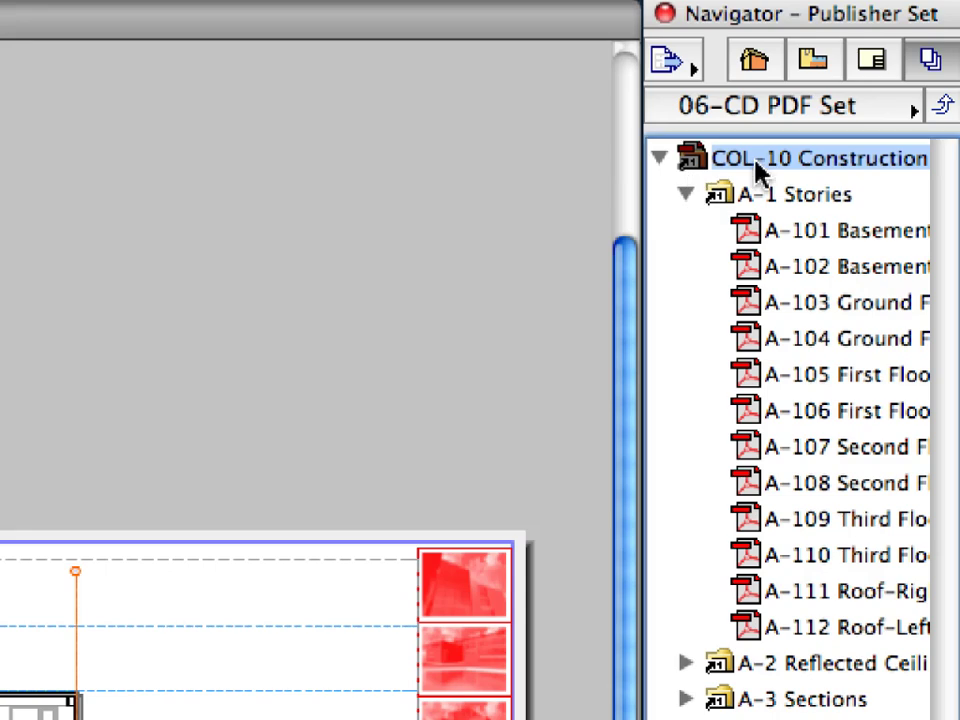
- Publish the entire COL-10 Construction set as one merged PDF
{"action": "left_click", "coordinate": [757, 162]}
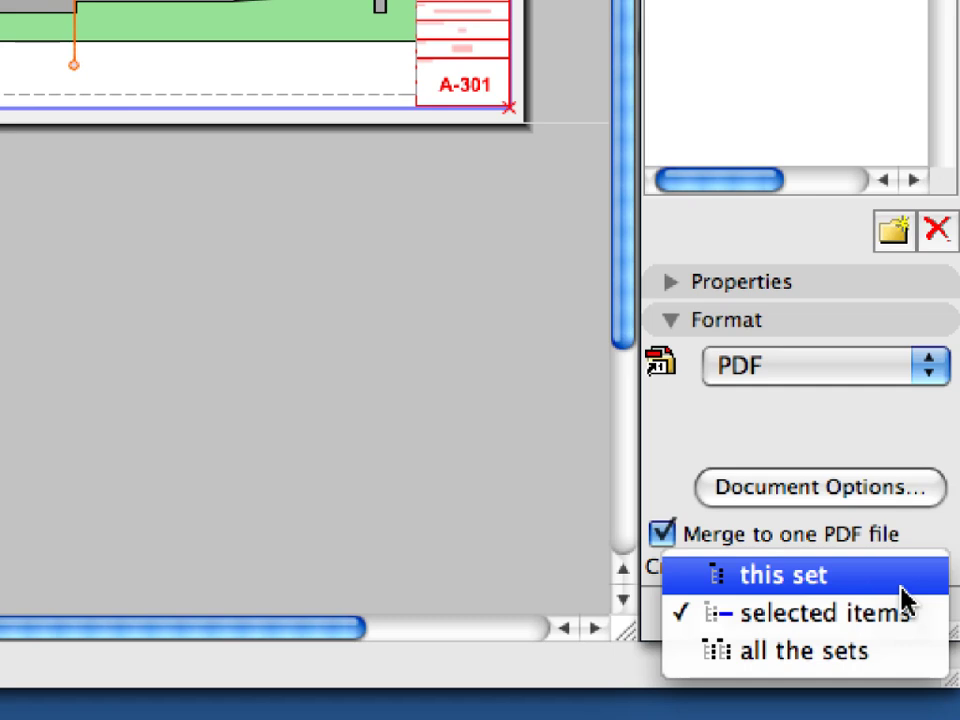
{"action": "left_click", "coordinate": [901, 588]}
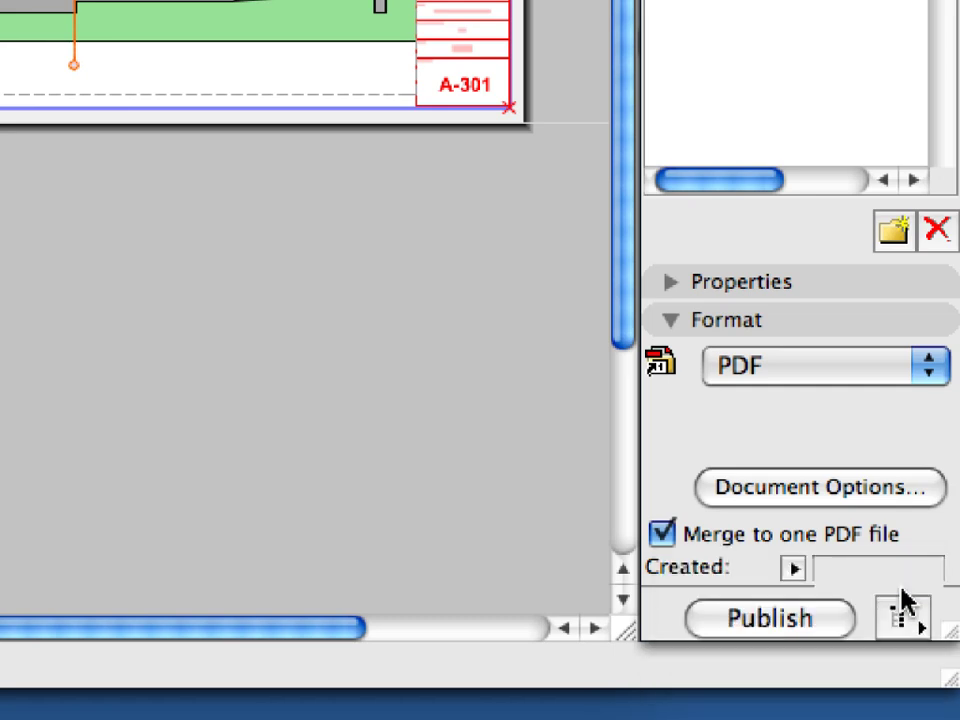
{"action": "left_click", "coordinate": [845, 620]}
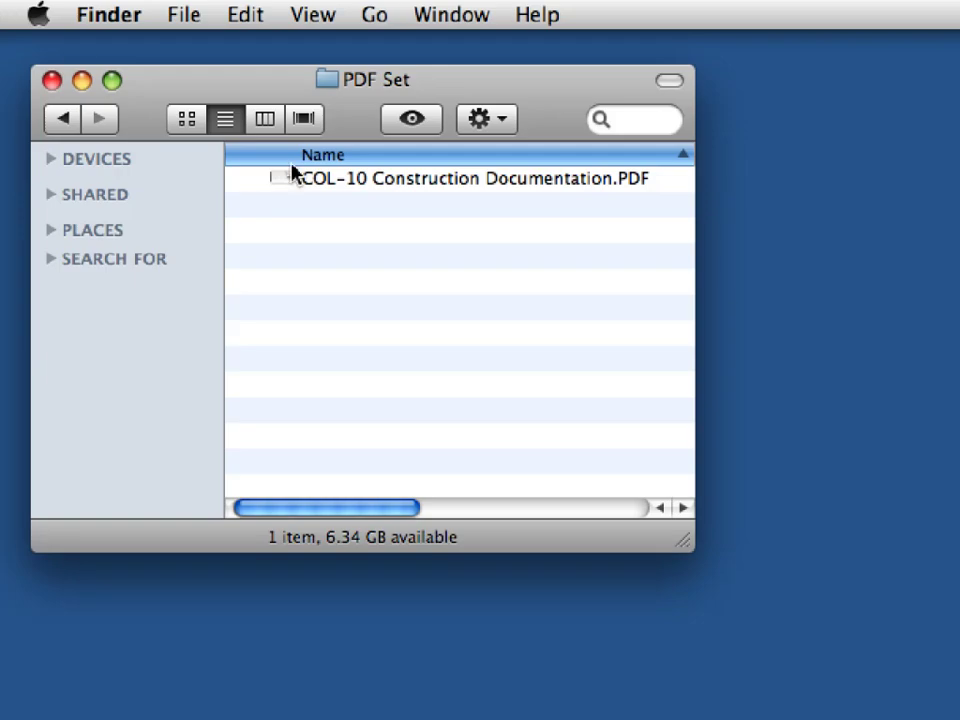
- Open COL-10 Construction Documentation.PDF from the PDF Set folder in Acrobat
{"action": "left_click", "coordinate": [356, 182]}
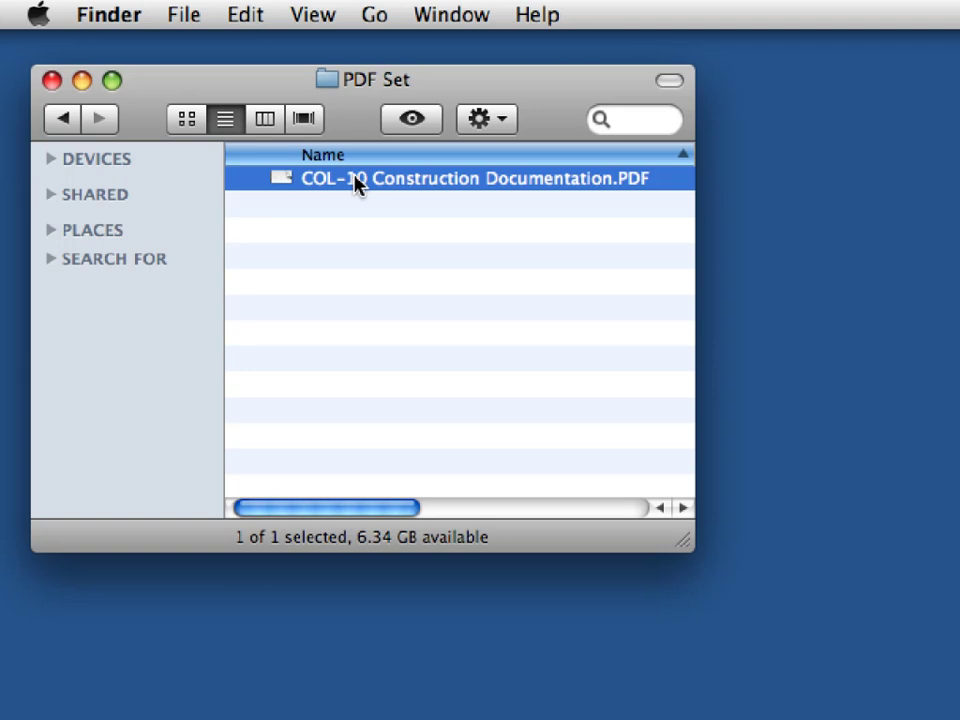
{"action": "right_click", "coordinate": [658, 186]}
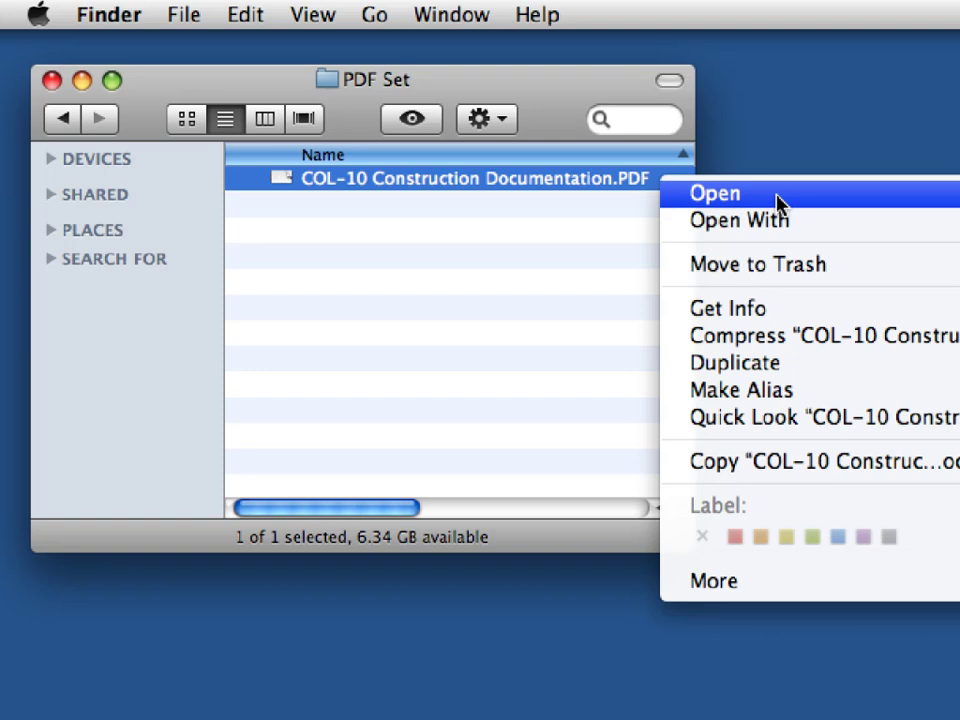
{"action": "scroll", "coordinate": [167, 358], "scroll_direction": "down", "scroll_amount": 1}
- Collapse the A-1 to A-5 bookmark groups and jump to the A-701 Elevator Specification sheet
{"action": "scroll", "coordinate": [167, 358], "scroll_direction": "down", "scroll_amount": 2}
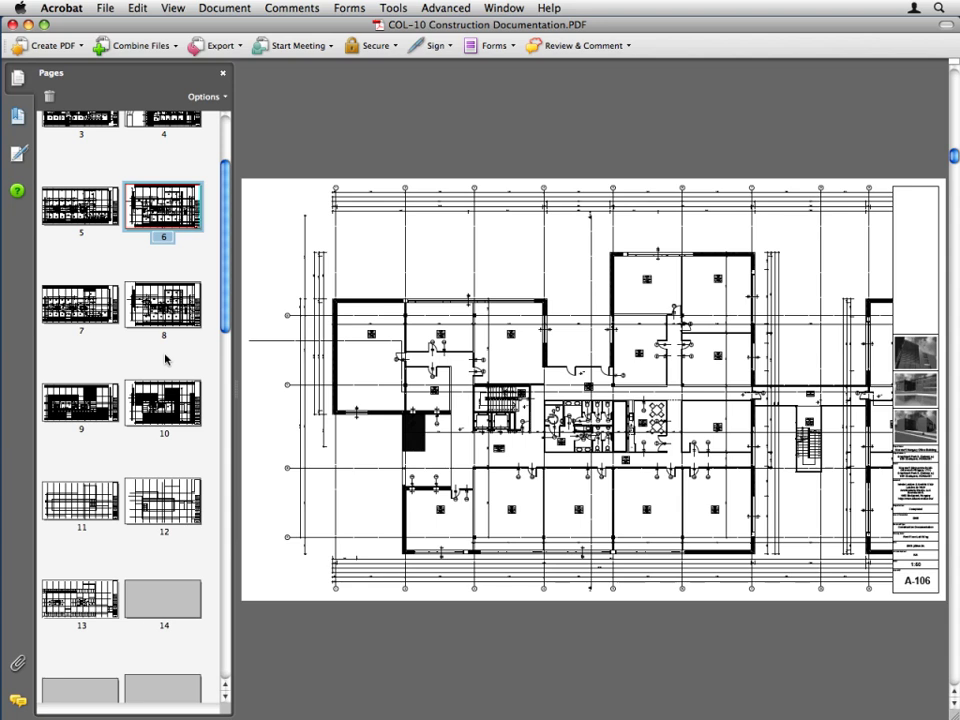
{"action": "scroll", "coordinate": [167, 358], "scroll_direction": "down", "scroll_amount": 1}
{"action": "scroll", "coordinate": [167, 358], "scroll_direction": "down", "scroll_amount": 1}
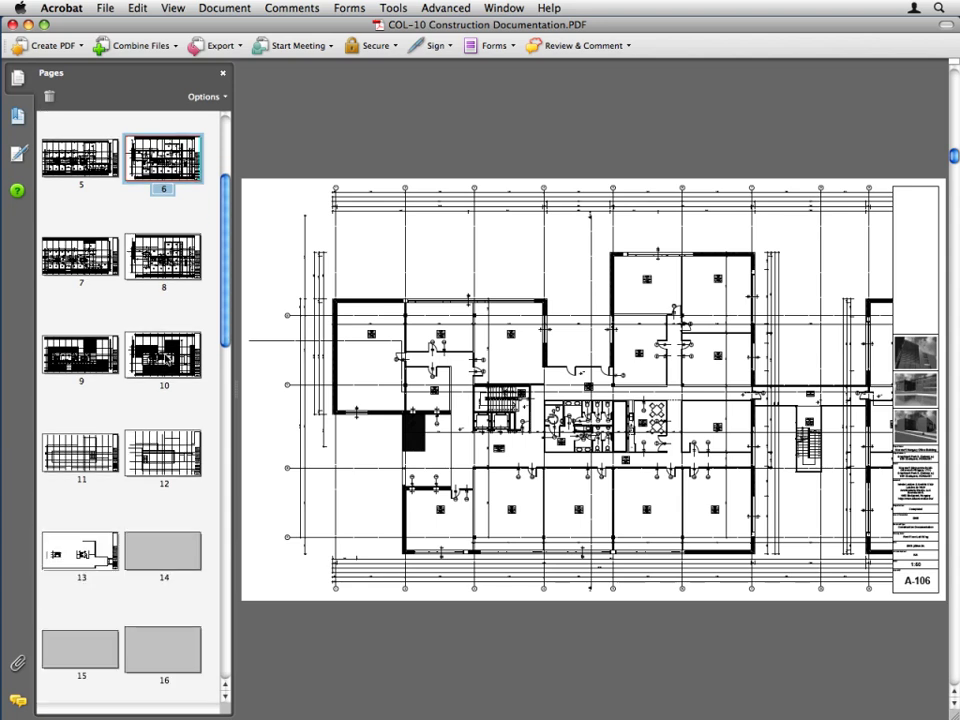
{"action": "left_click", "coordinate": [16, 115]}
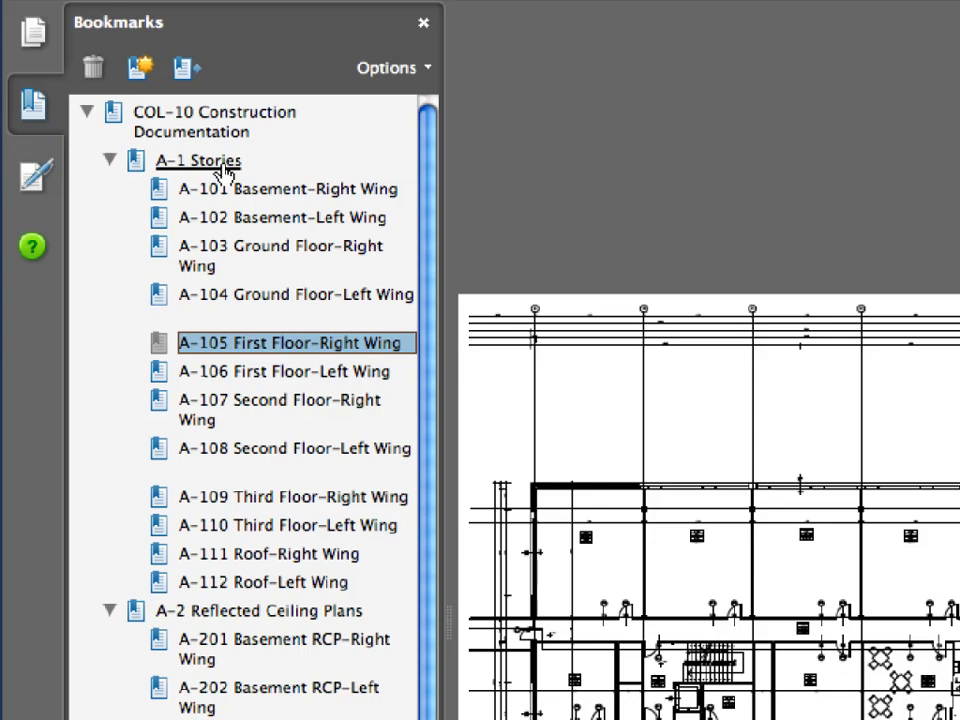
{"action": "left_click", "coordinate": [109, 160]}
{"action": "left_click", "coordinate": [110, 188]}
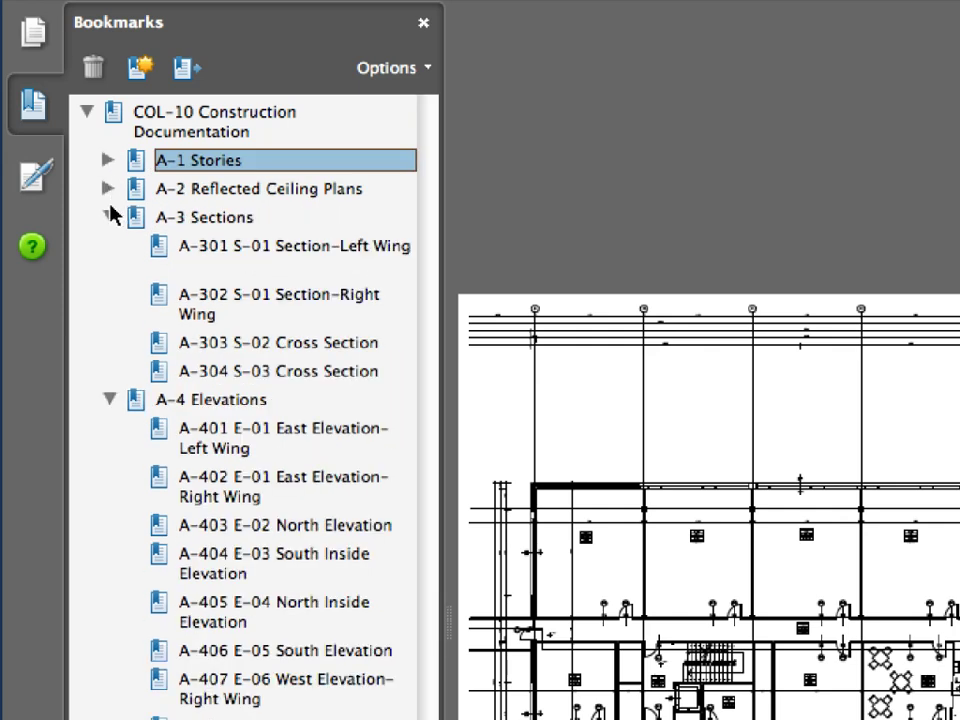
{"action": "left_click", "coordinate": [109, 217]}
{"action": "left_click", "coordinate": [109, 245]}
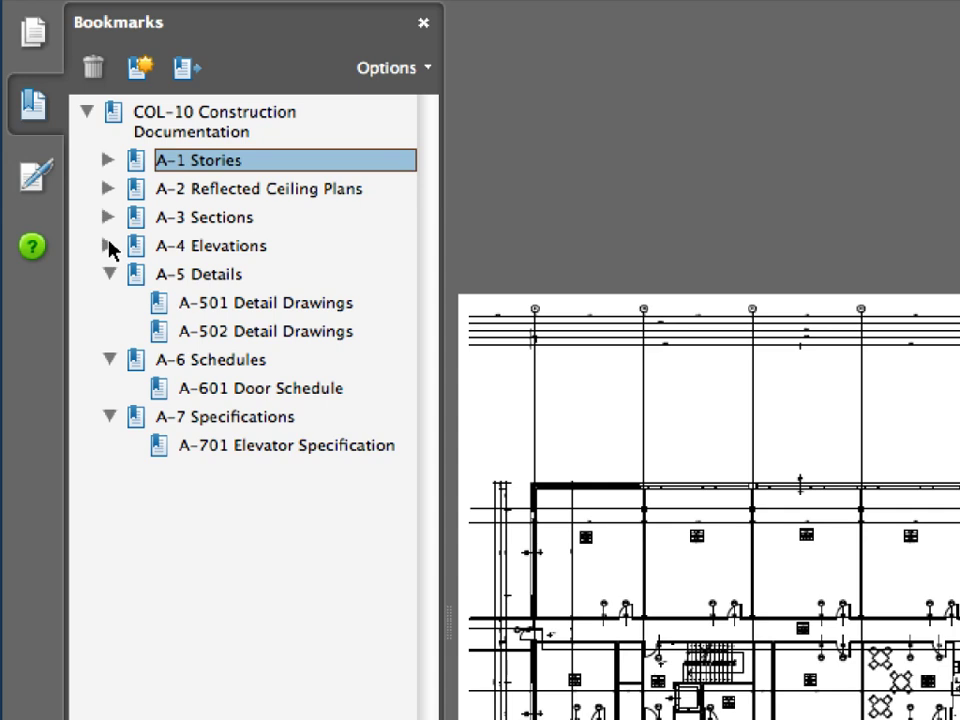
{"action": "left_click", "coordinate": [109, 274]}
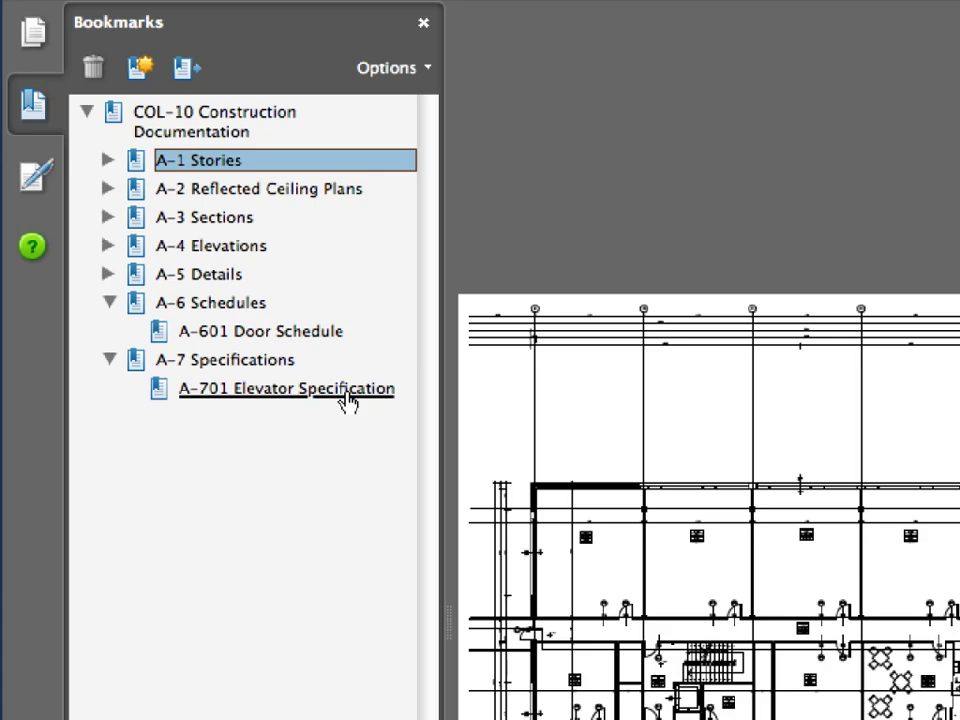
{"action": "left_click", "coordinate": [347, 396]}
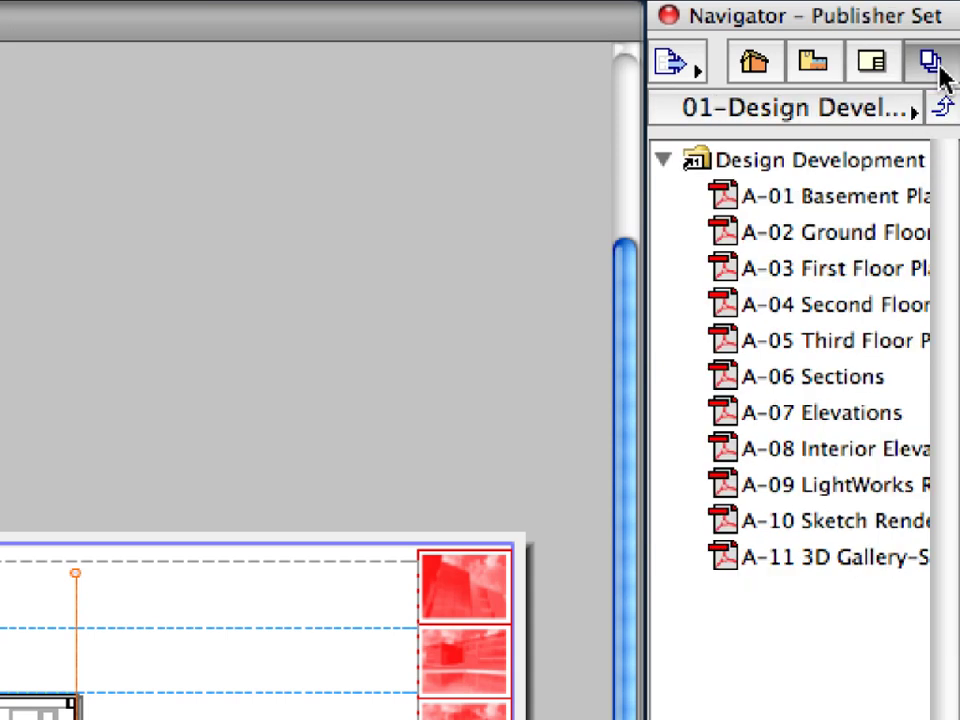
- Duplicate the 06-CD PDF Set and rename the copy '07-CD DWG Set'
{"action": "left_click", "coordinate": [911, 100]}
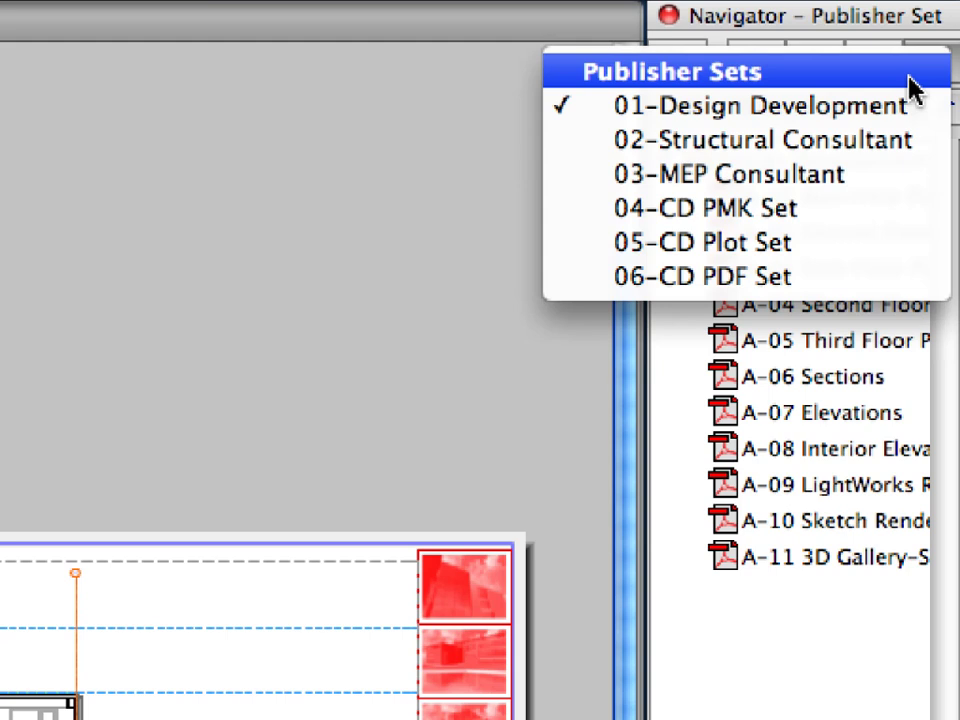
{"action": "left_click", "coordinate": [912, 88]}
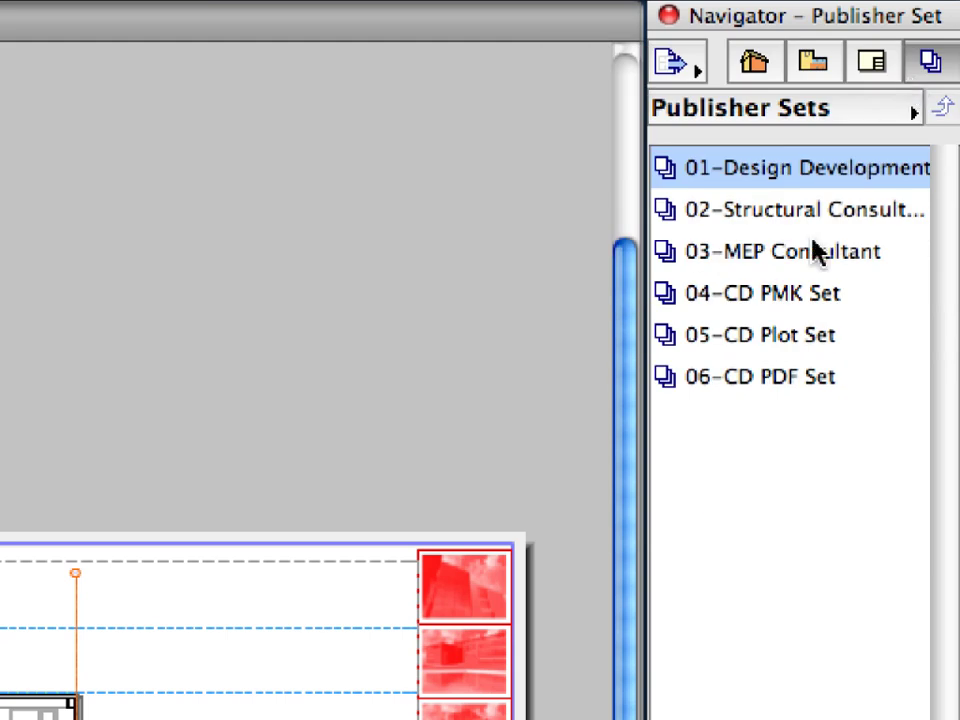
{"action": "left_click", "coordinate": [810, 378]}
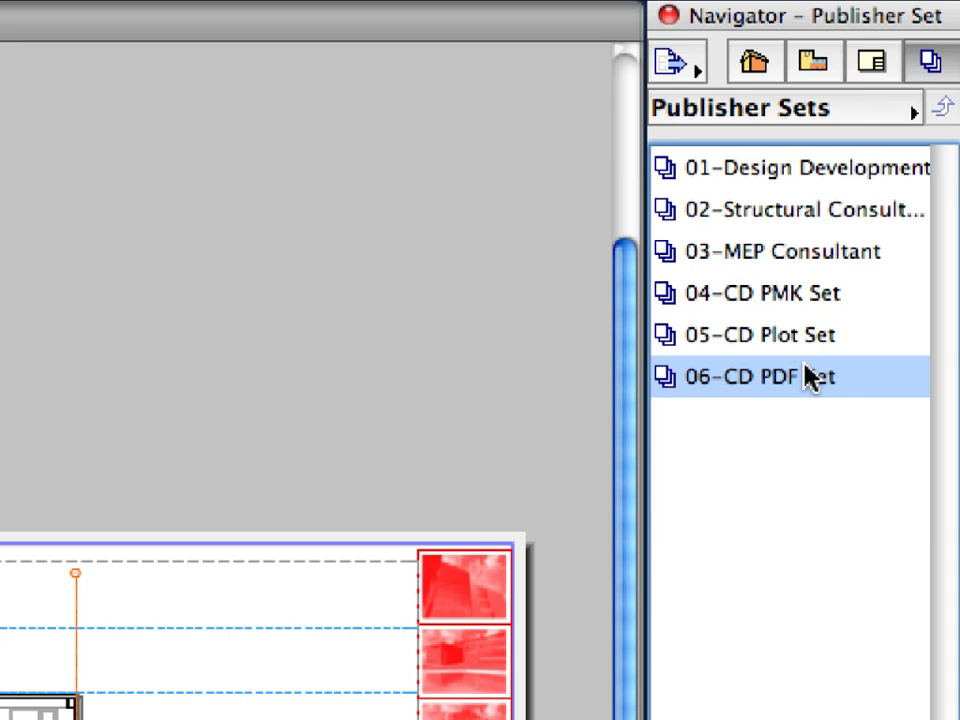
{"action": "right_click", "coordinate": [809, 376]}
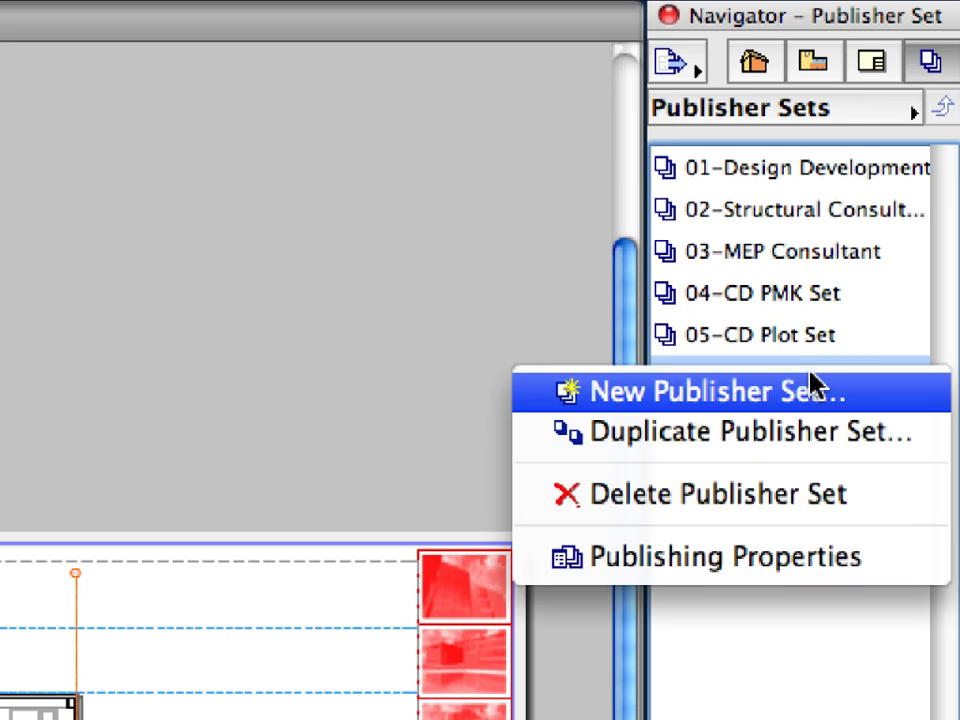
{"action": "left_click", "coordinate": [884, 445]}
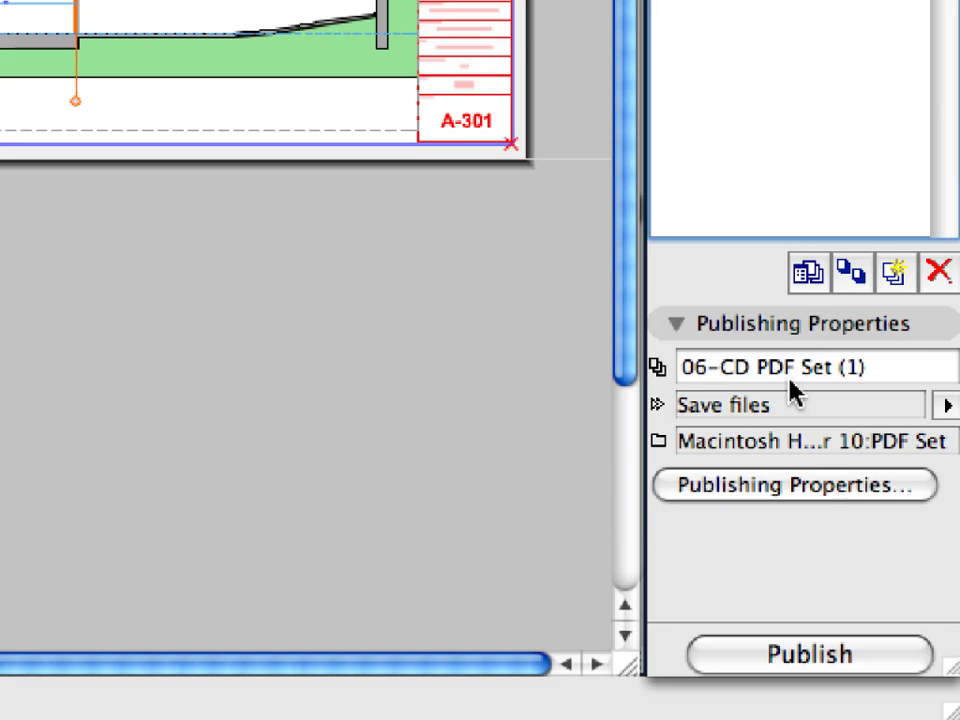
{"action": "left_click", "coordinate": [870, 368]}
{"action": "type", "text": "07-"}
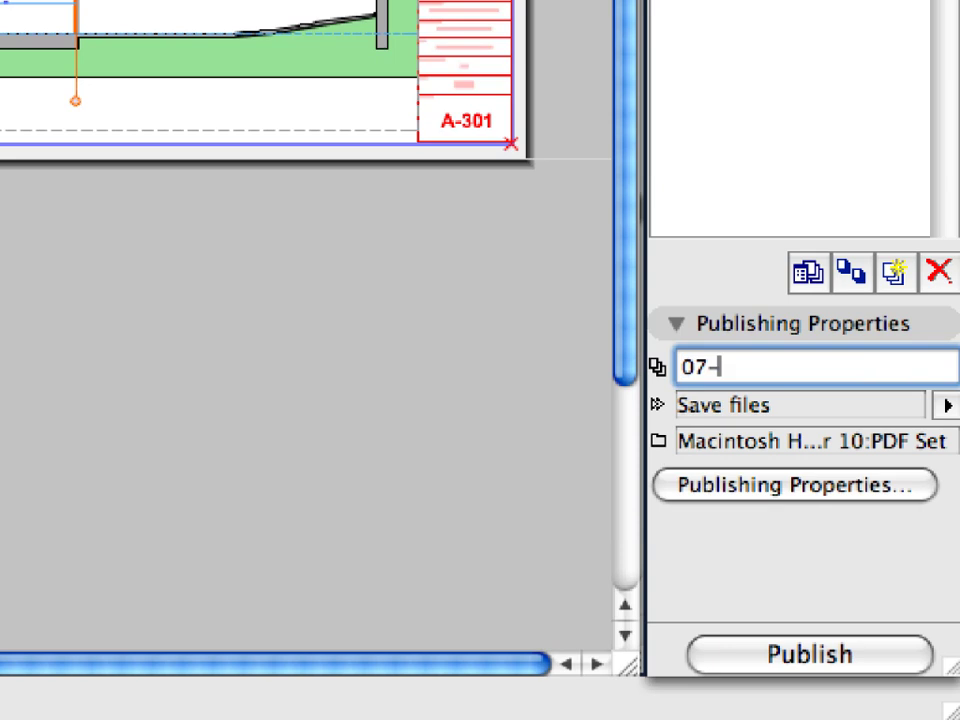
{"action": "type", "text": "CD DWG "}
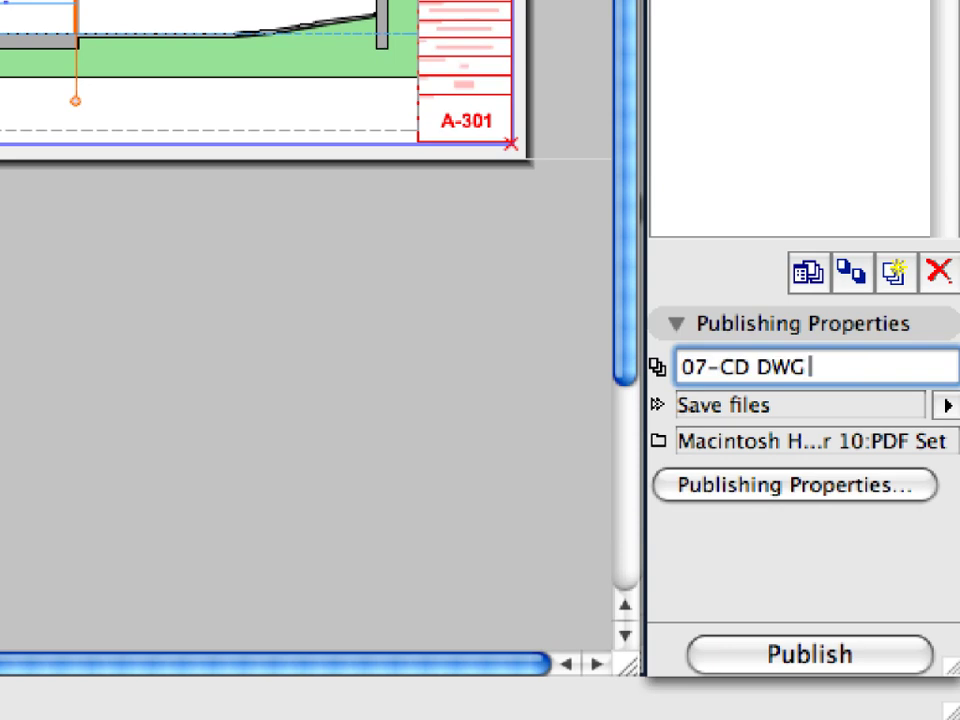
{"action": "type", "text": "Set"}
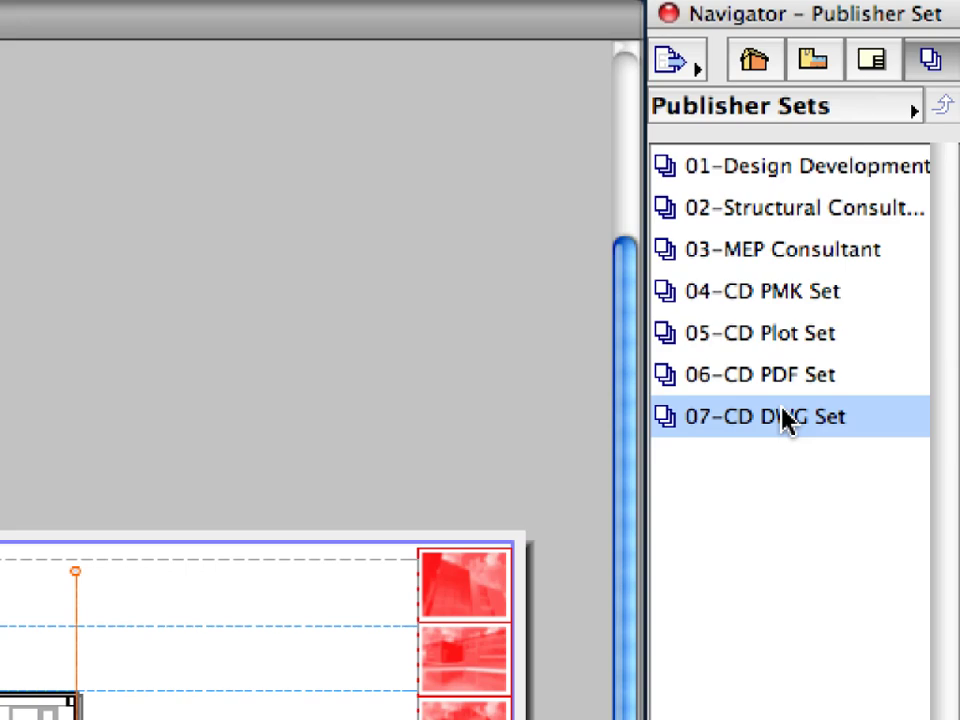
- Set the 07-CD DWG Set's COL-10 Construction root to DWG format, merged into one DWG file
{"action": "double_click", "coordinate": [785, 420]}
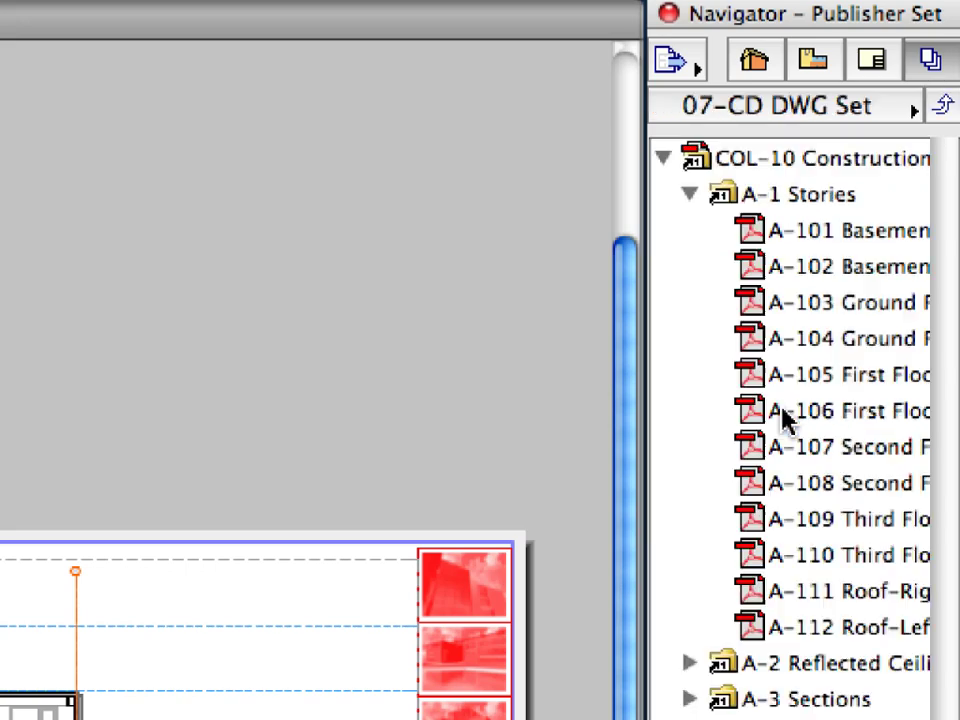
{"action": "left_click", "coordinate": [690, 195]}
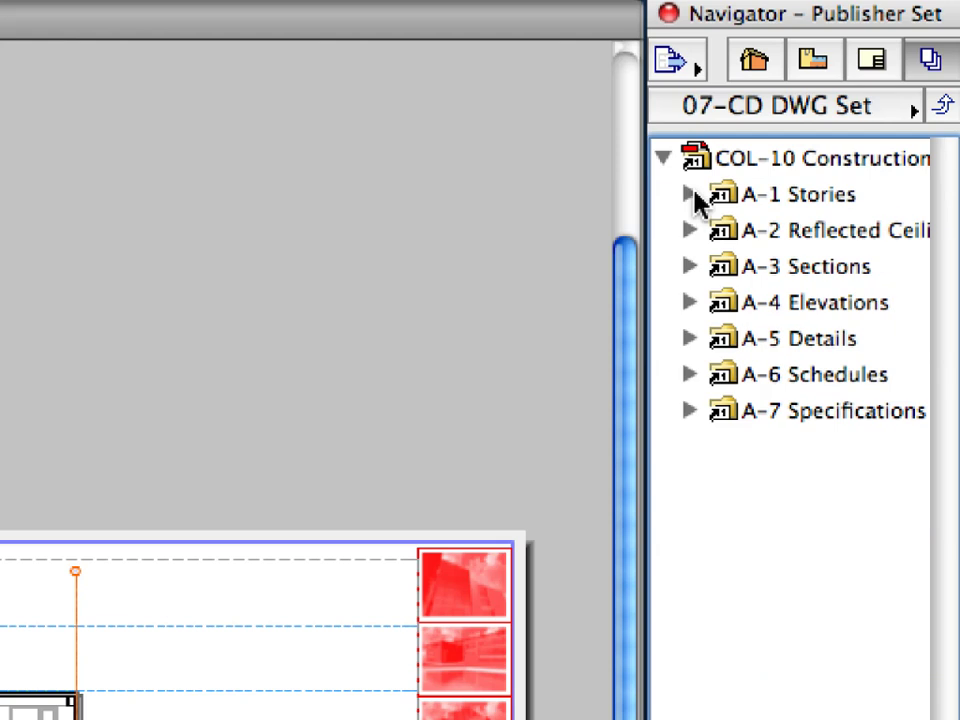
{"action": "left_click", "coordinate": [785, 162]}
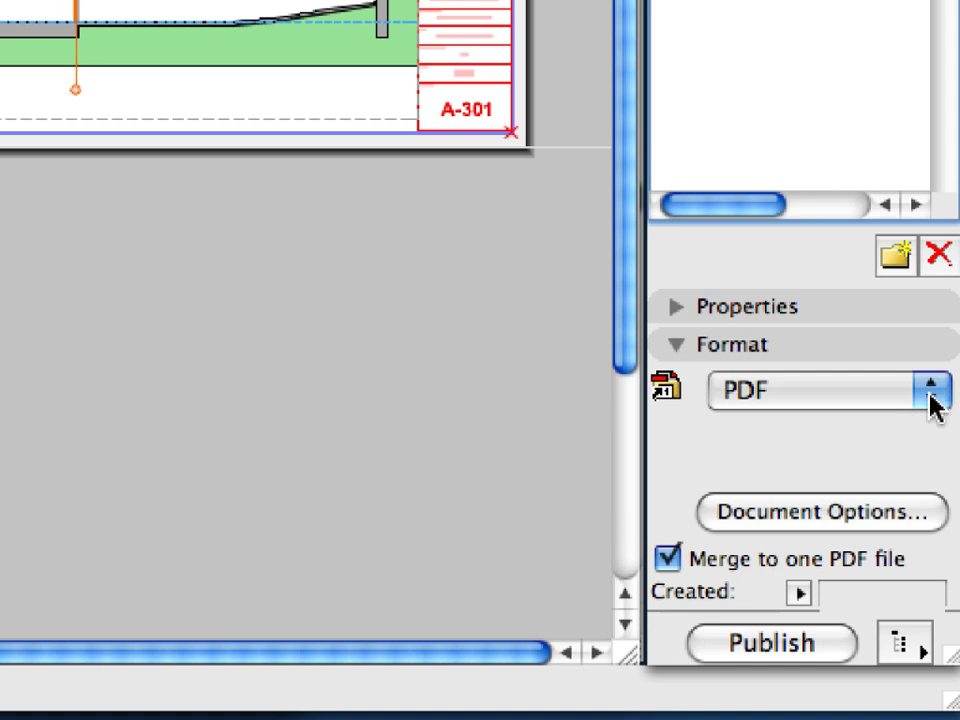
{"action": "left_click", "coordinate": [930, 392]}
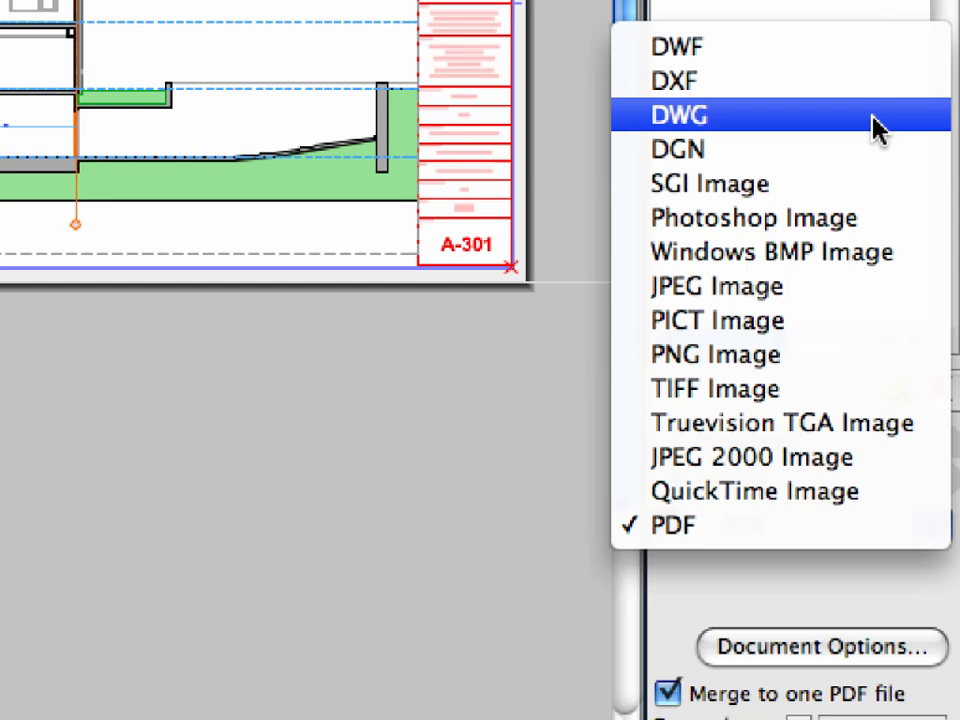
{"action": "left_click", "coordinate": [878, 128]}
{"action": "left_click", "coordinate": [668, 600]}
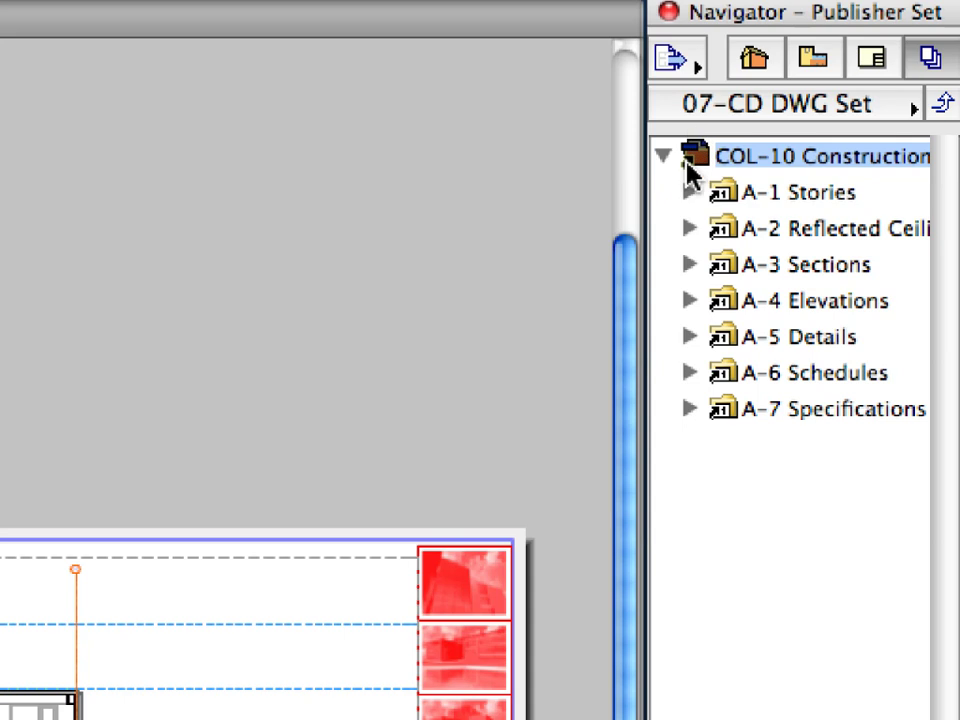
- Choose the '03 For as is output' translator in the DWG options and save the settings
{"action": "left_click", "coordinate": [752, 165]}
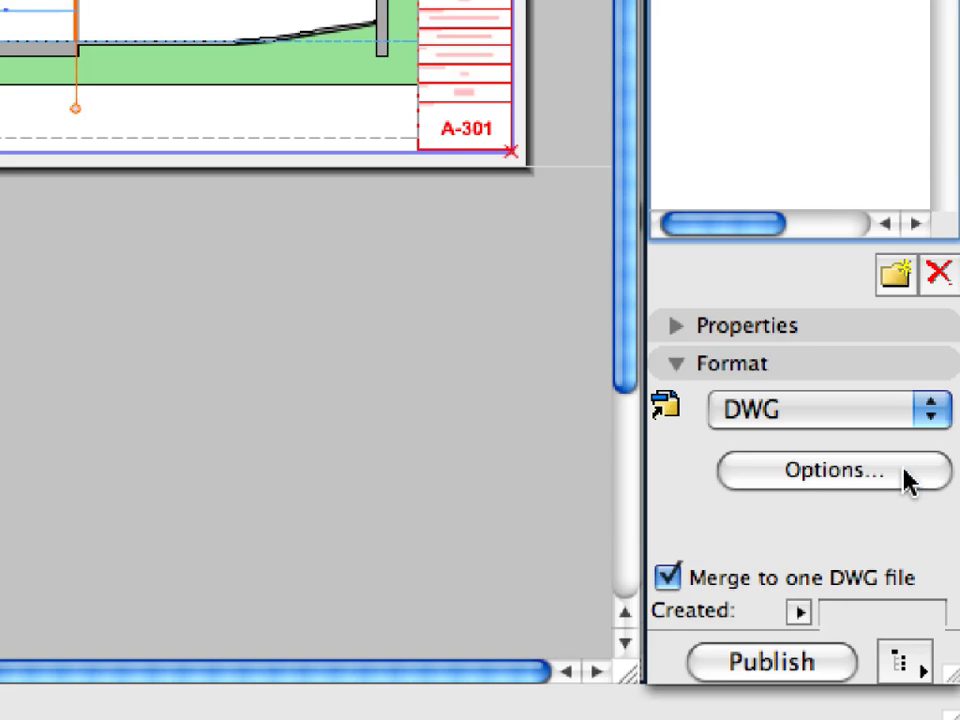
{"action": "left_click", "coordinate": [905, 478]}
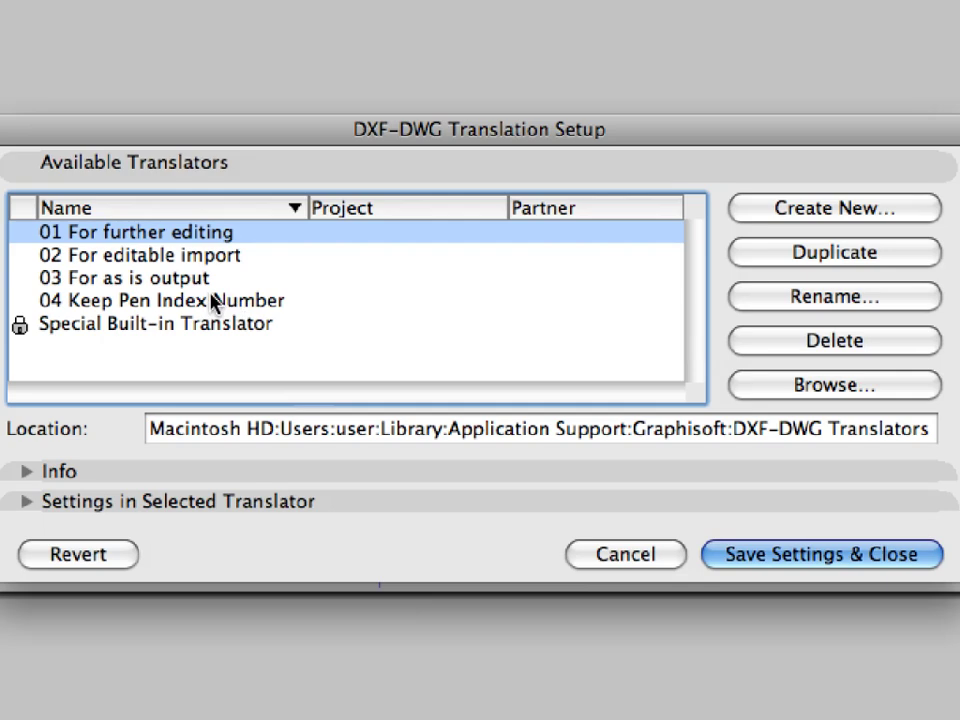
{"action": "left_click", "coordinate": [225, 278]}
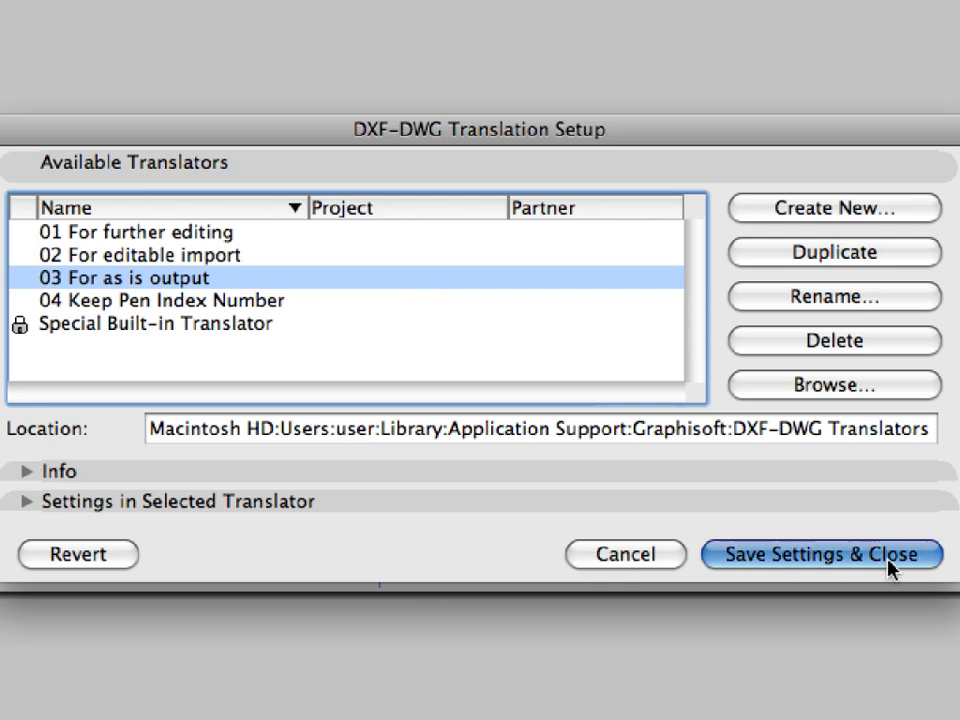
{"action": "left_click", "coordinate": [888, 568]}
{"action": "left_click", "coordinate": [936, 600]}
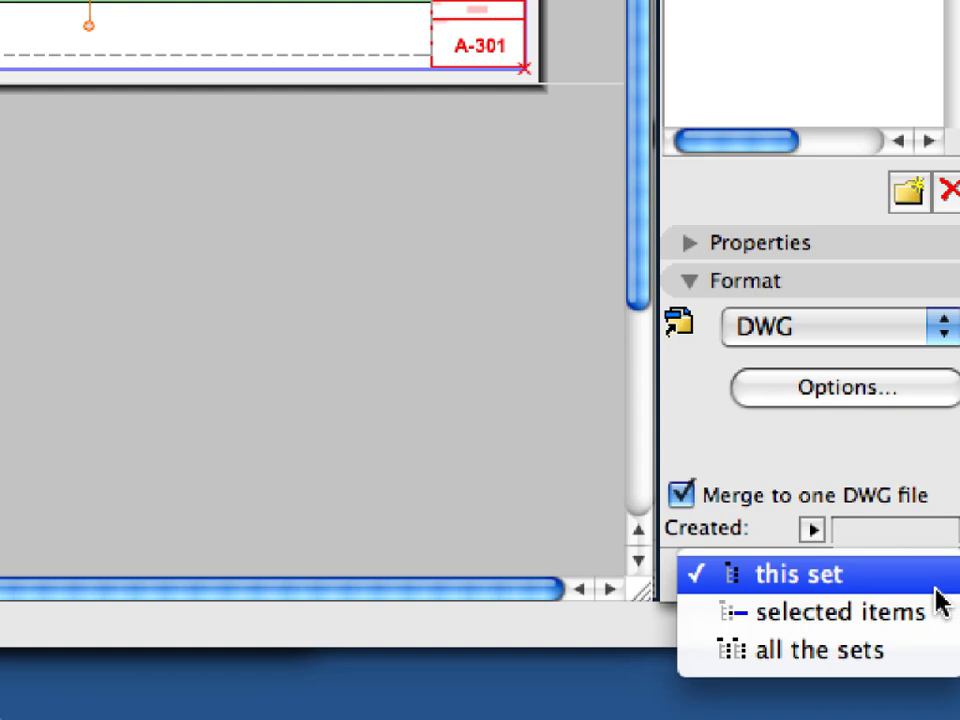
- Publish all sheets of the 07-CD DWG Set, then dismiss the finished report
{"action": "left_click", "coordinate": [936, 582]}
{"action": "left_click", "coordinate": [858, 590]}
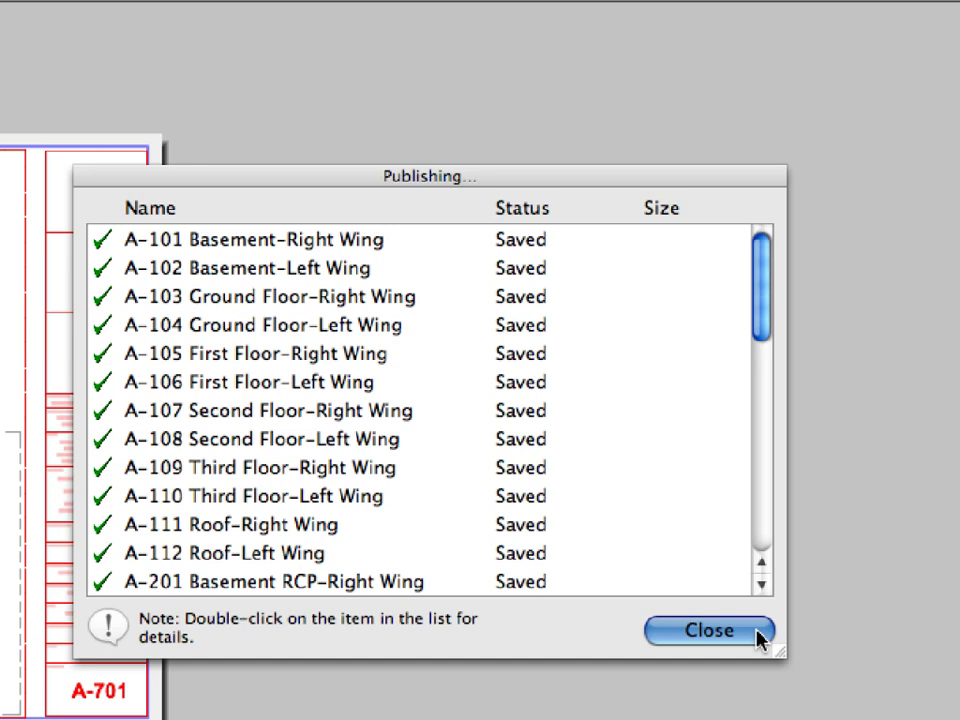
{"action": "left_click", "coordinate": [758, 632]}
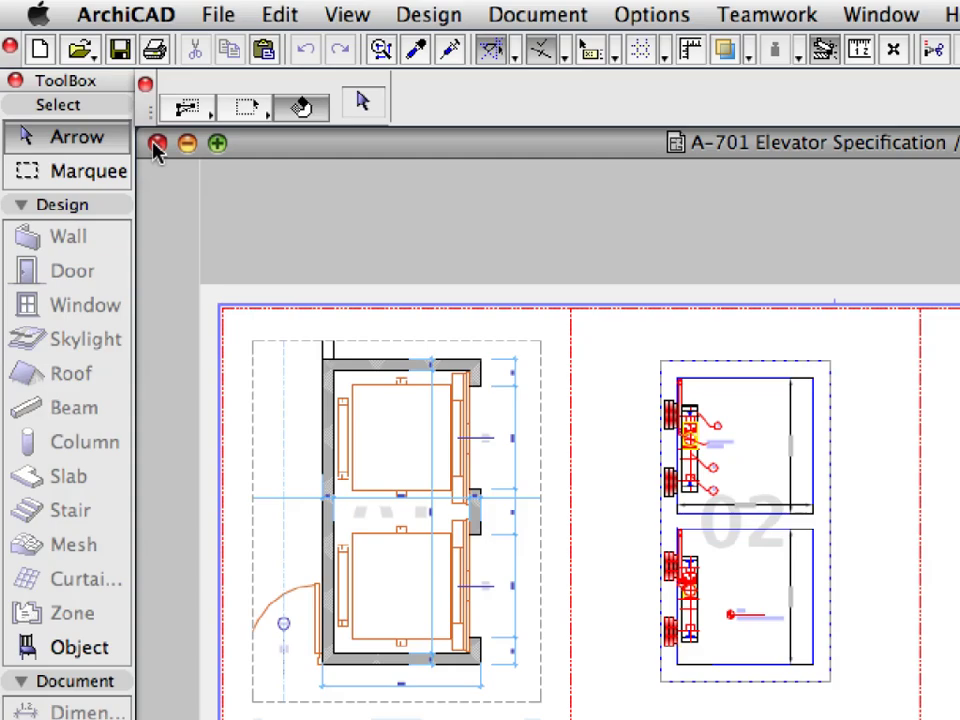
- Close the A-701 layout and start Save As, showing the format list
{"action": "left_click", "coordinate": [157, 145]}
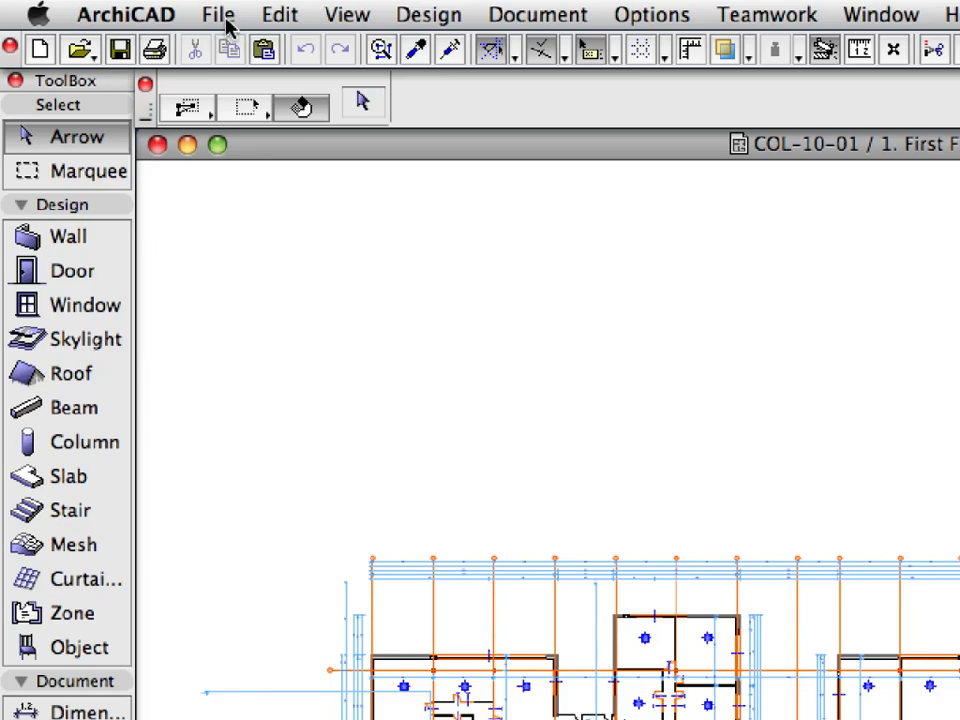
{"action": "left_click", "coordinate": [228, 24]}
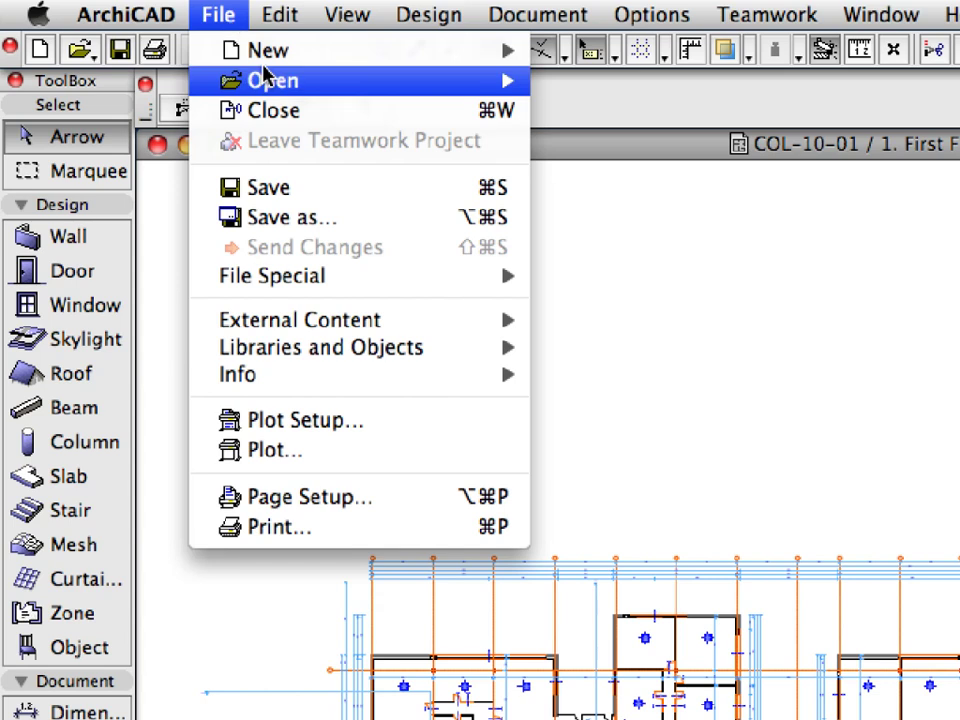
{"action": "left_click", "coordinate": [405, 218]}
{"action": "left_click", "coordinate": [603, 504]}
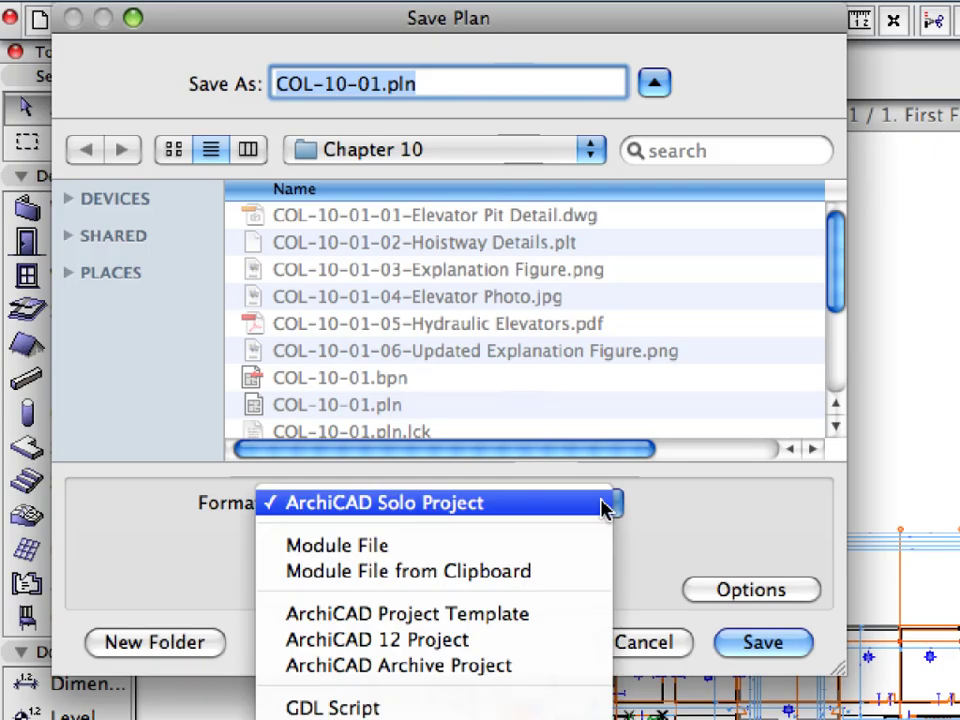
- Choose ArchiCAD Archive Project format and open Archive Options
{"action": "left_click", "coordinate": [568, 677]}
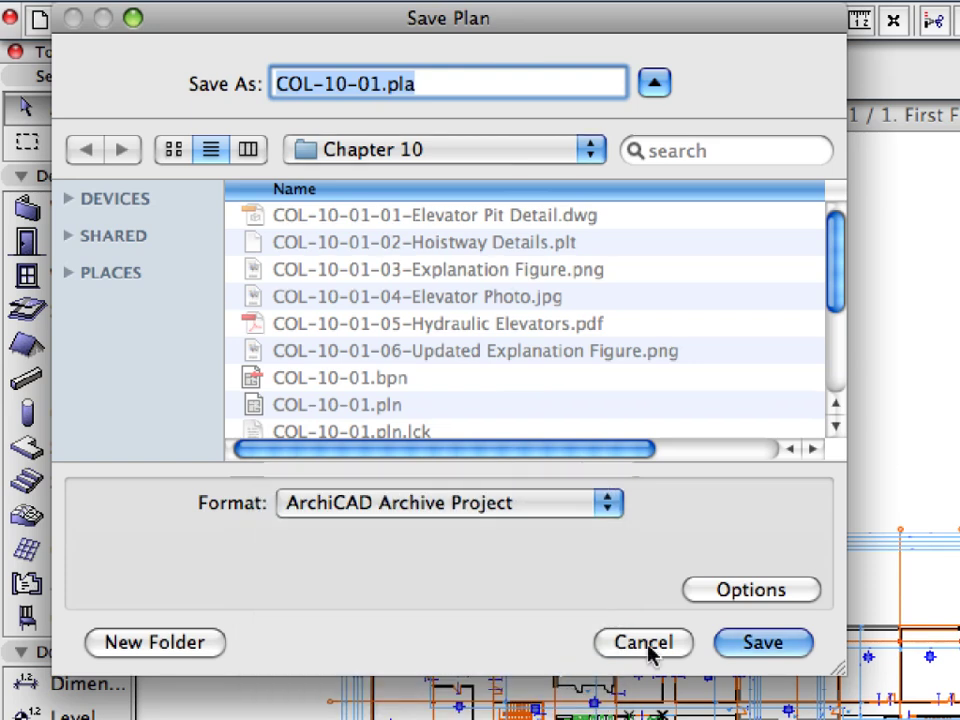
{"action": "left_click", "coordinate": [780, 590]}
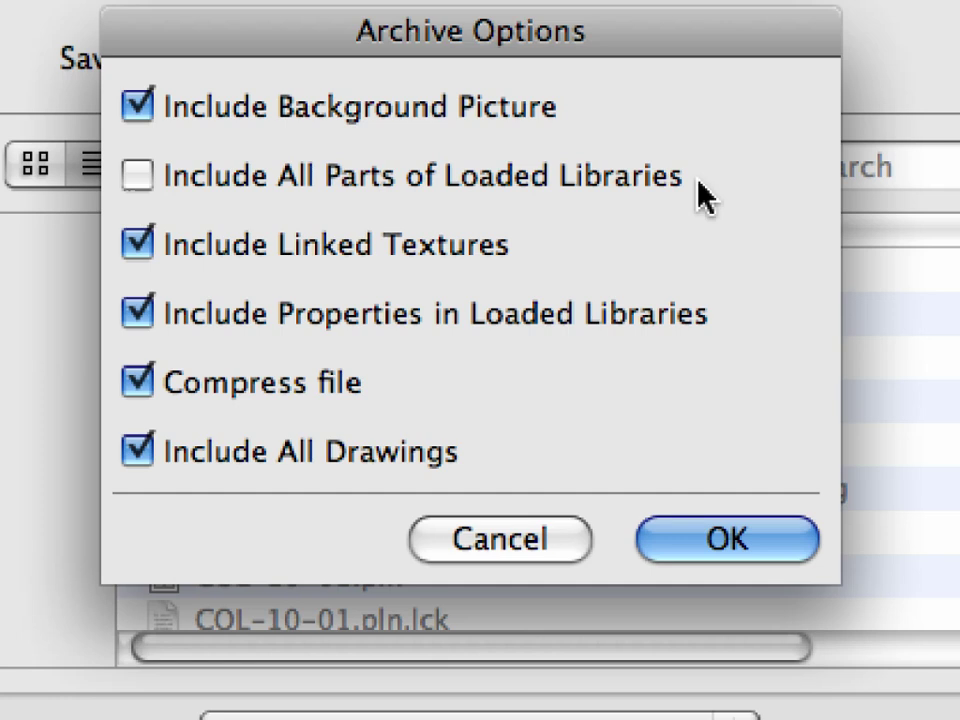
- Accept the archive options and create a new 'PLA Archive' folder
{"action": "left_click", "coordinate": [779, 552]}
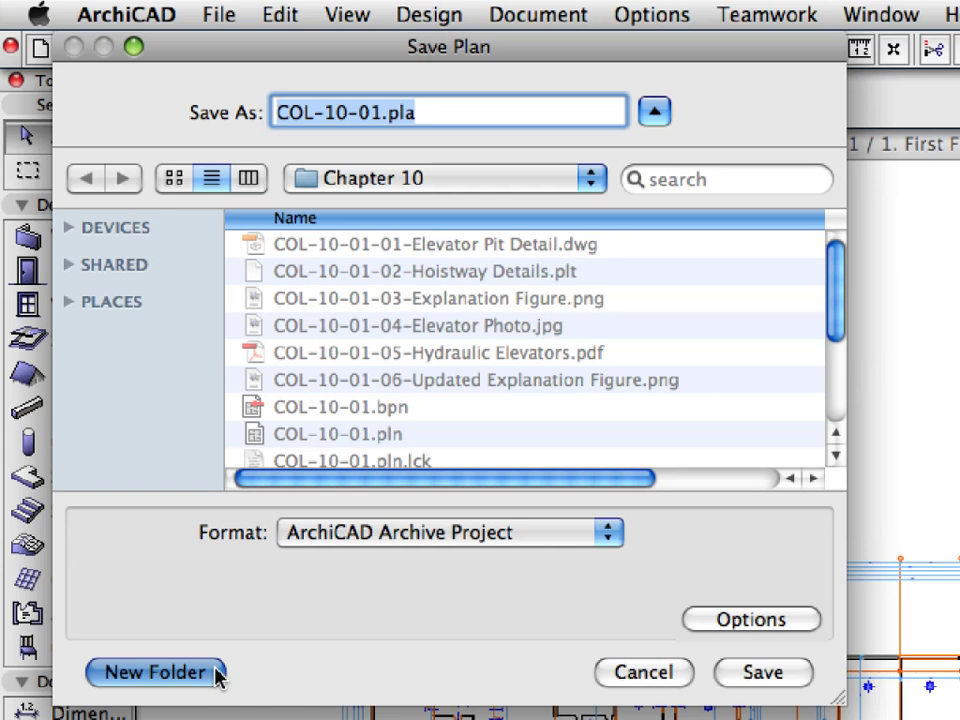
{"action": "left_click", "coordinate": [215, 672]}
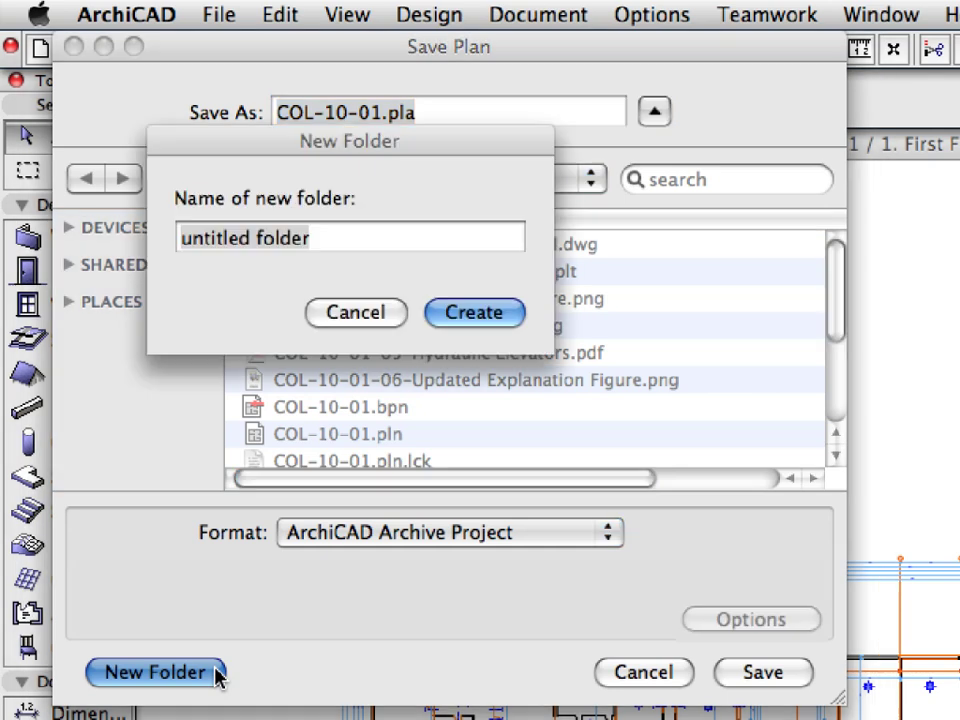
{"action": "type", "text": "PLA "}
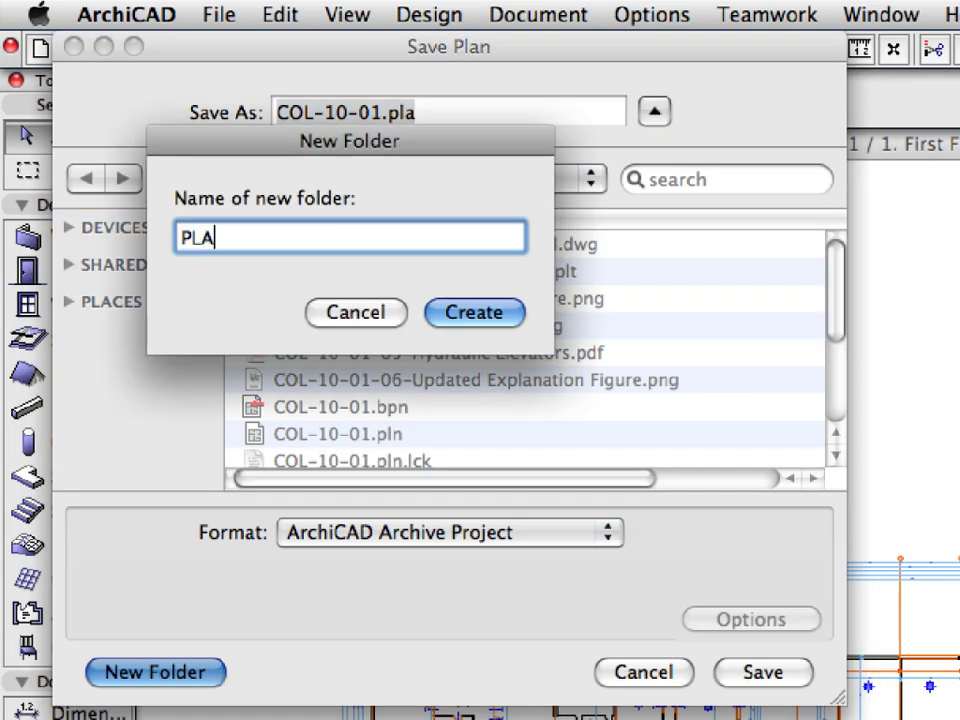
{"action": "type", "text": "Archi"}
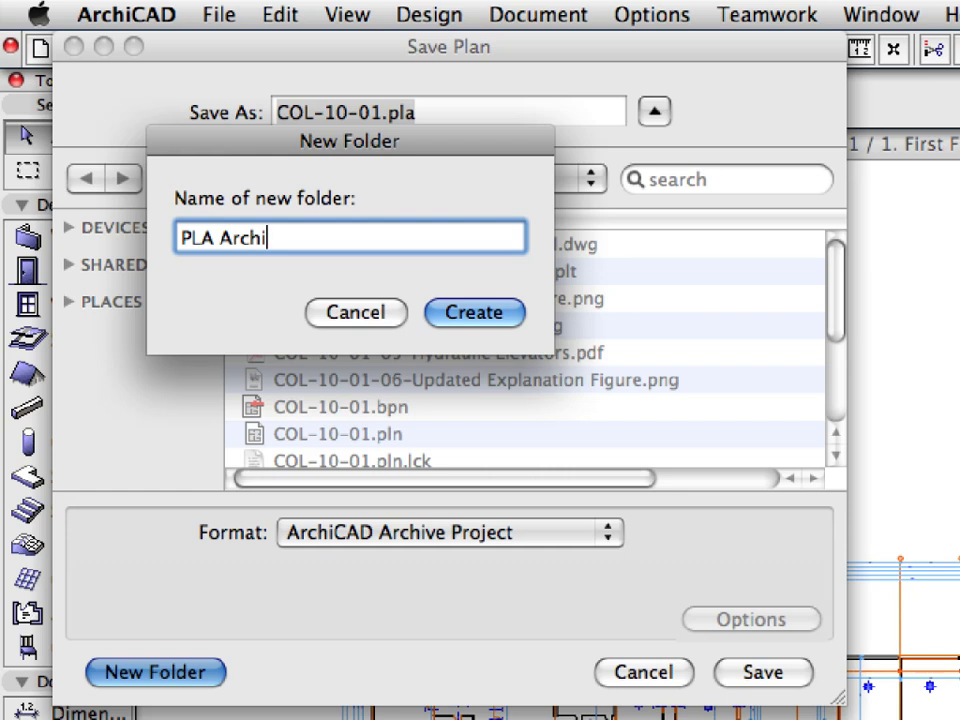
{"action": "type", "text": "ve"}
{"action": "key", "text": "Return"}
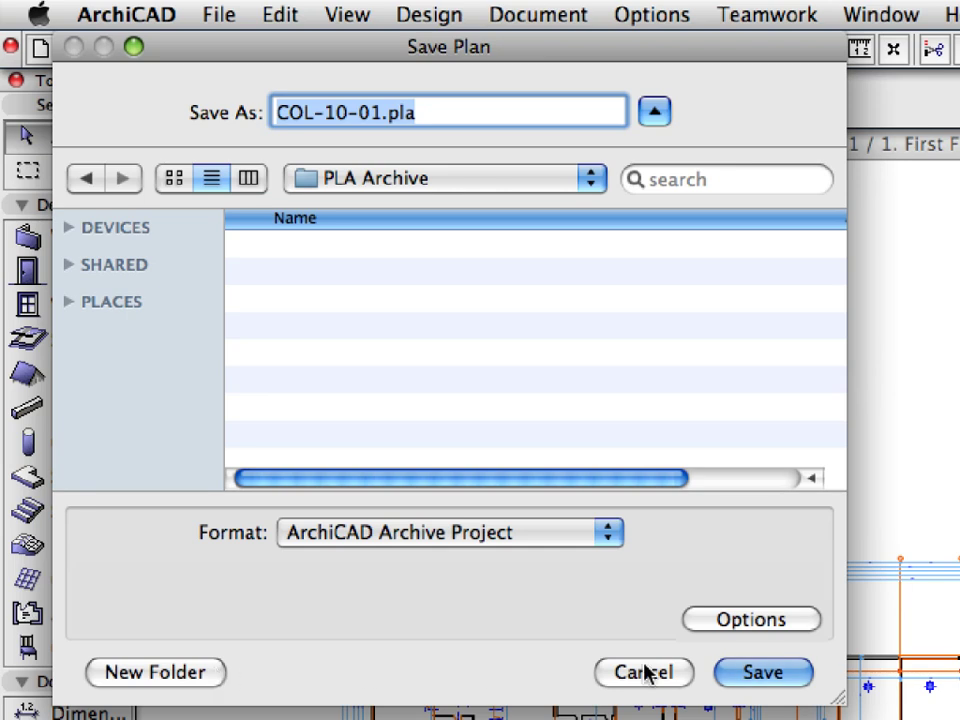
- Save COL-10-01.pla into the PLA Archive folder
{"action": "left_click", "coordinate": [794, 676]}
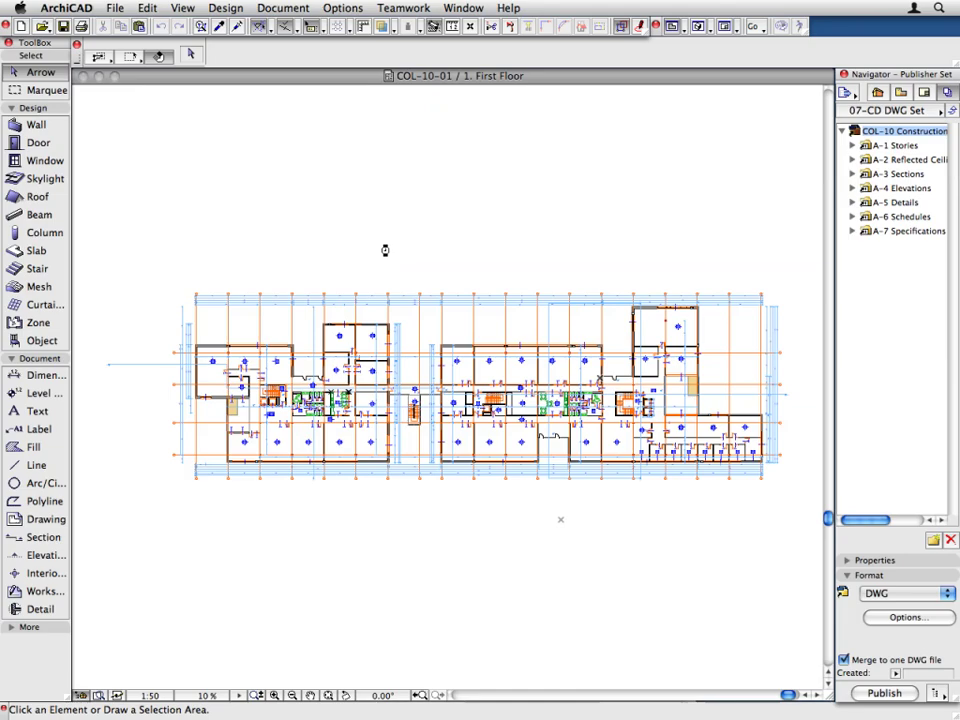